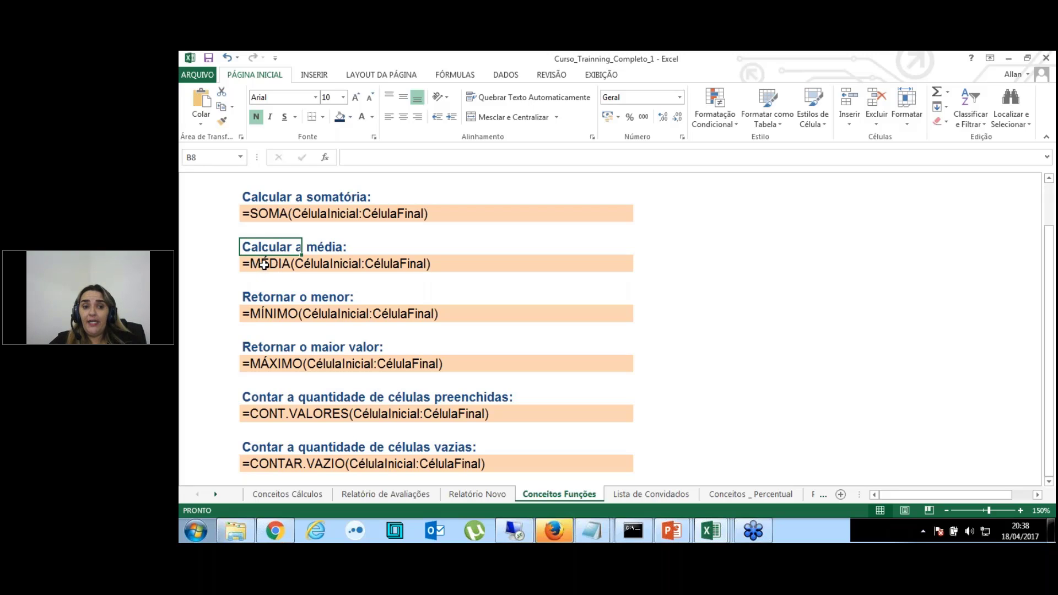
Check the MÉDIA syntax on the Conceitos Funções sheet, and inspect cell E8 under Média Final on the Relatório Novo sheet.
left_click(266, 265)
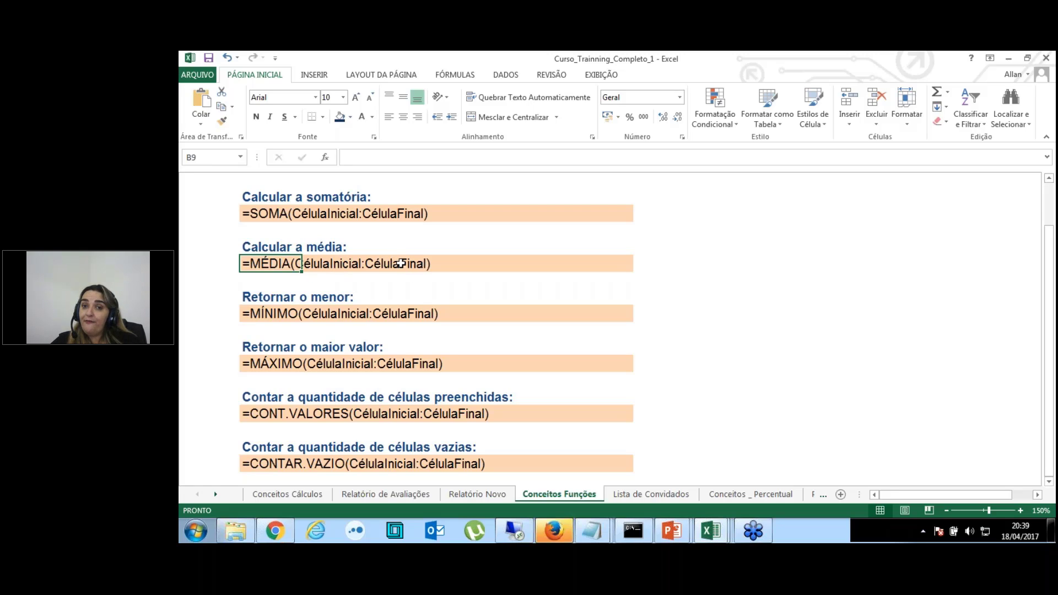
left_click(488, 495)
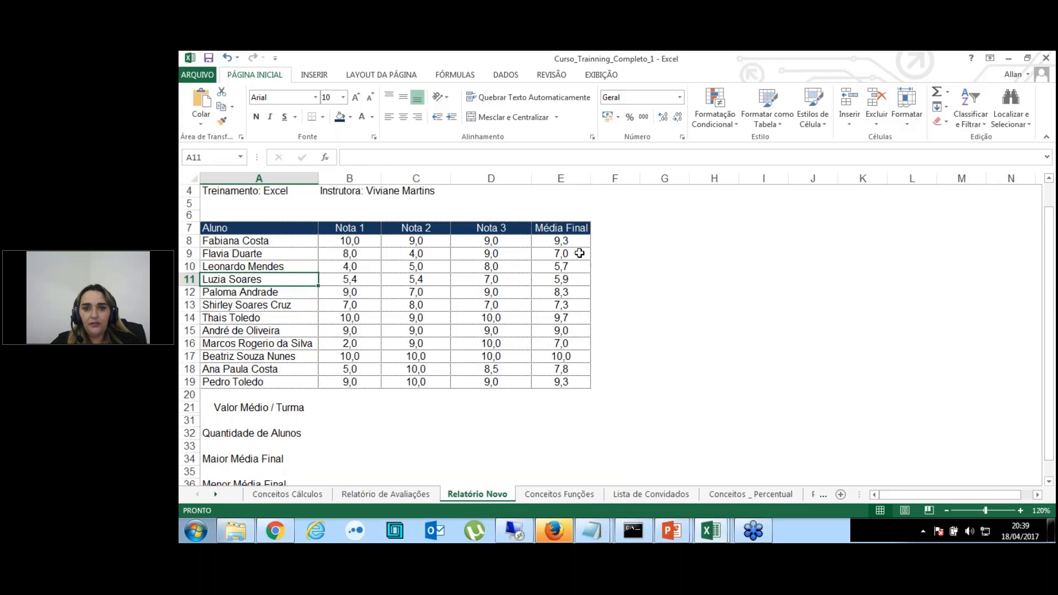
left_click(573, 253)
left_click(577, 240)
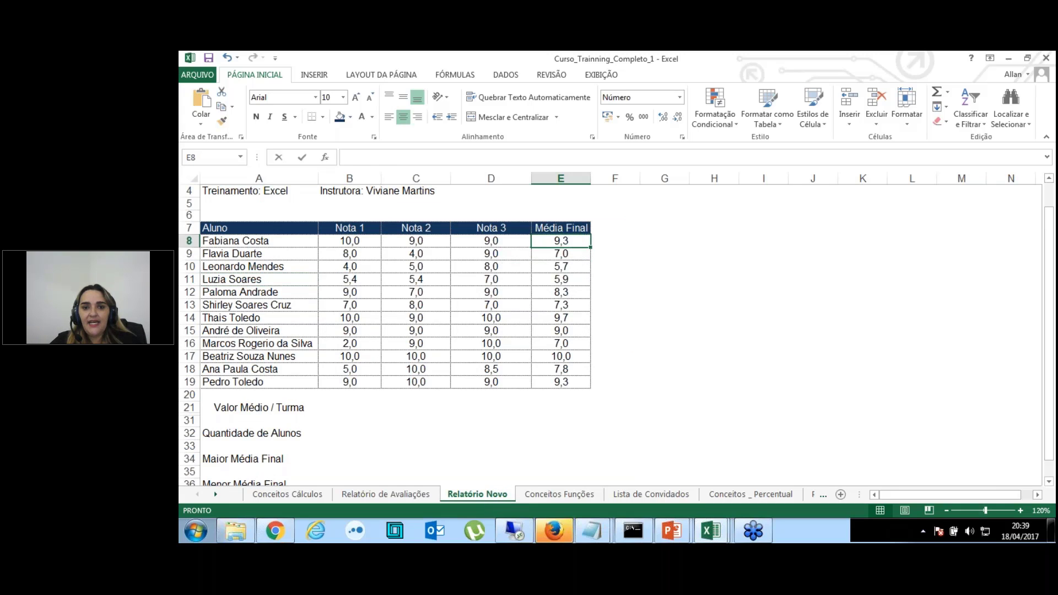
double_click(580, 241)
key("Return")
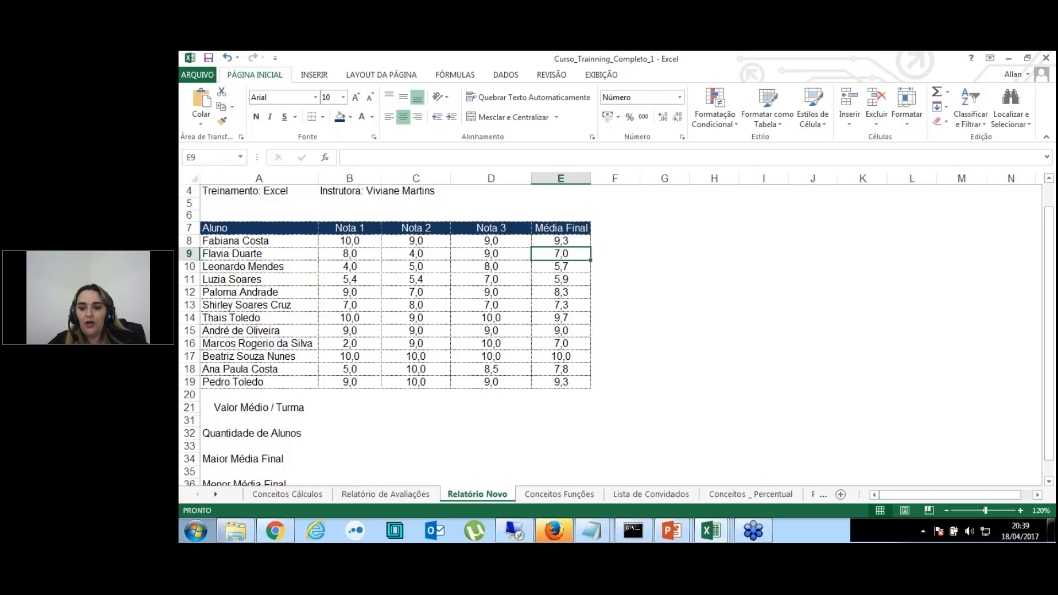
Copy the Média Final column, E7:E19, into the adjacent column starting at F7.
key("Up")
key("Up")
key("Up")
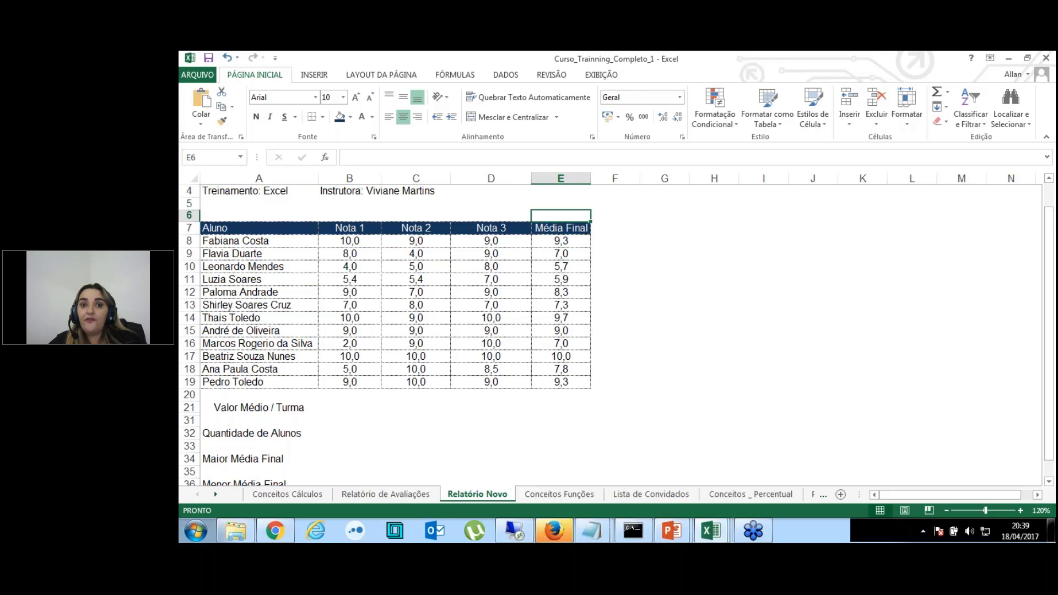
key("Down")
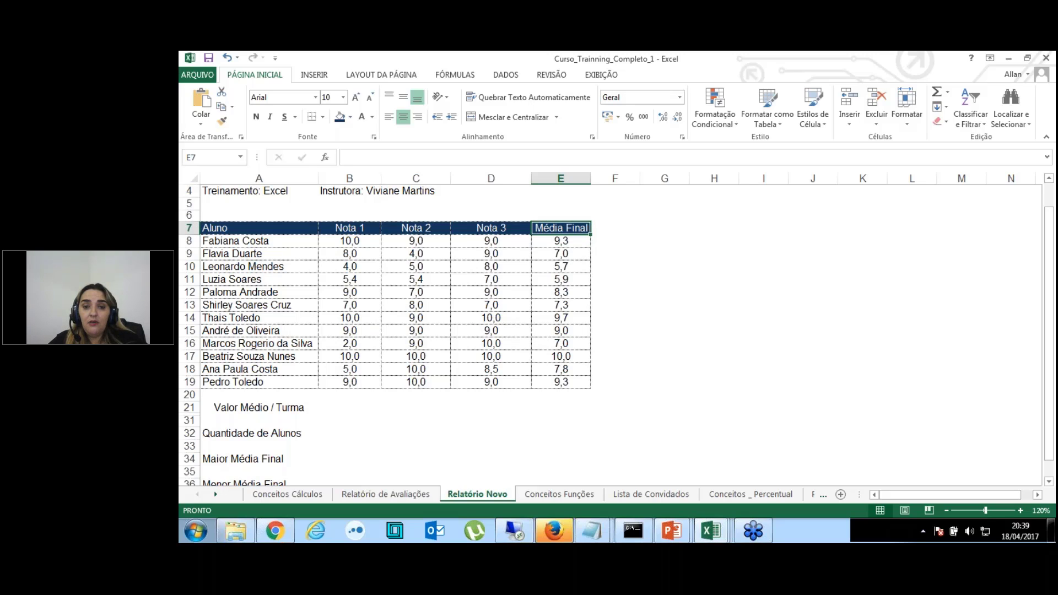
key("shift+Down")
key("shift+Down")
key("shift+Down")
key("shift+Down")
key("shift+Down")
key("shift+Down")
key("shift+Down")
key("shift+Down")
key("shift+Down")
key("shift+Down")
key("shift+Down")
key("shift+Down")
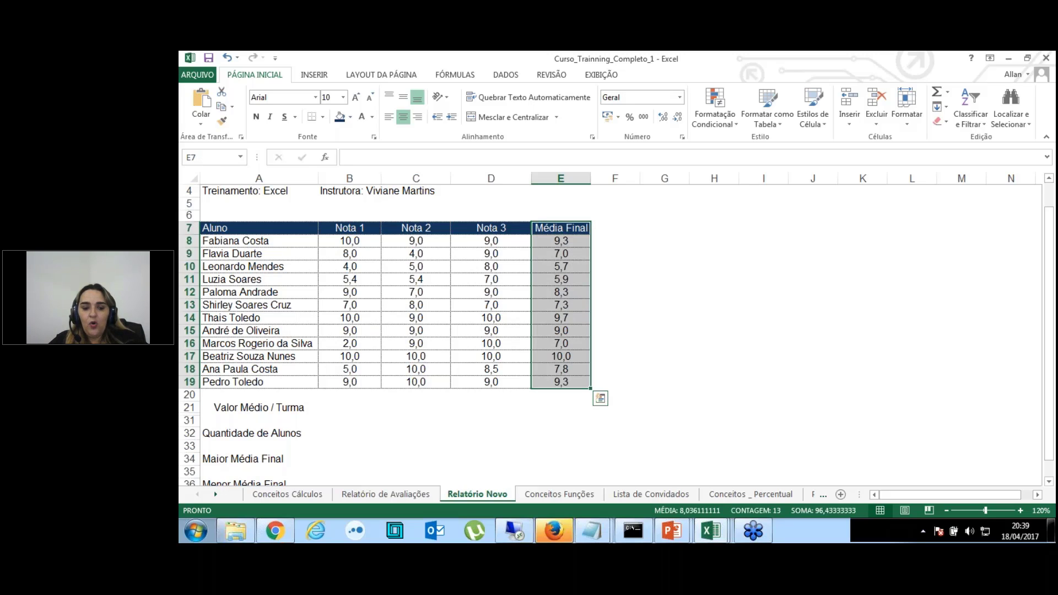
key("ctrl+c")
key("Right")
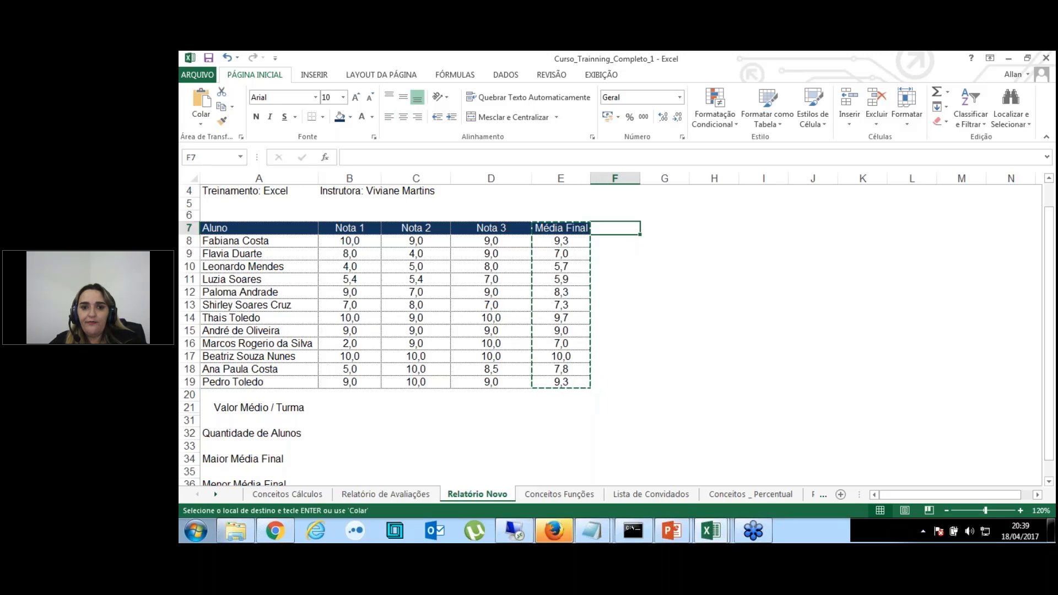
key("ctrl+v")
key("Down")
key("Up")
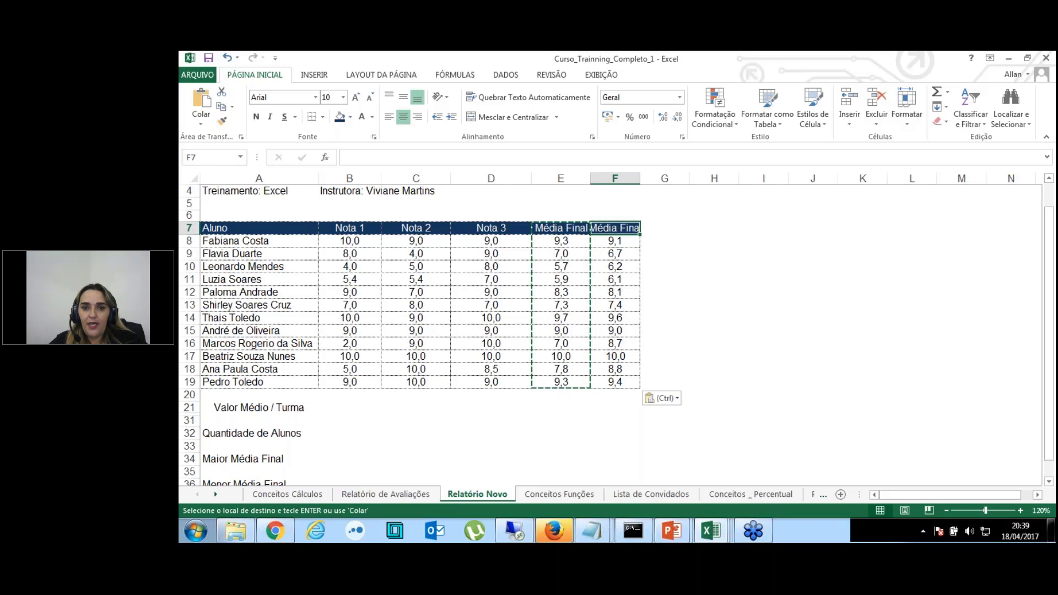
Clear the copied averages in F8:F19, keeping the header and cell formatting.
key("Down")
key("ctrl+shift+Down")
key("Delete")
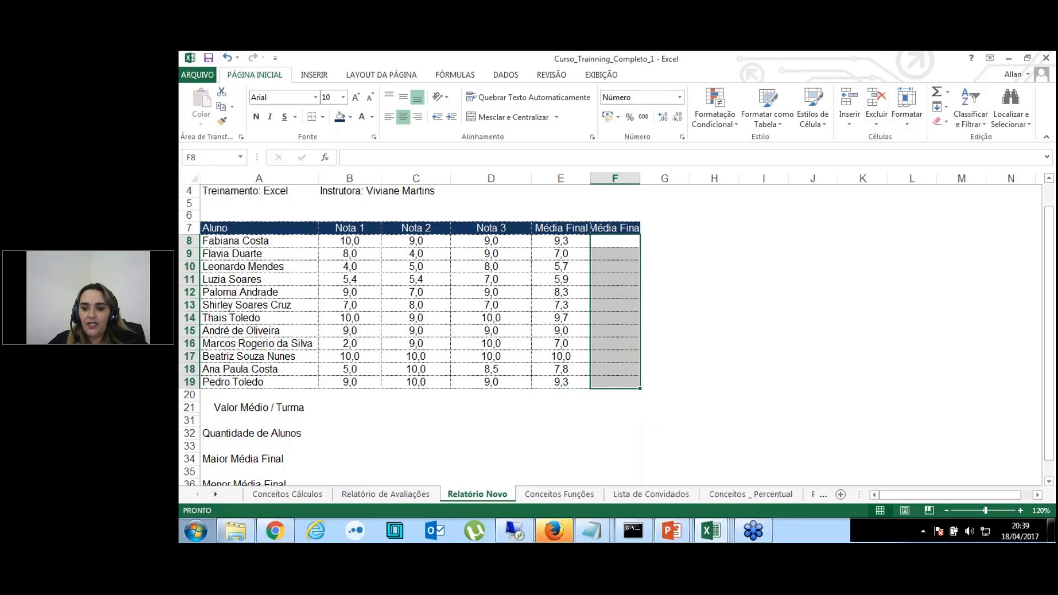
Try the MÉDIA function in F8 with the range B8:D8 selected on the sheet, and delete the formula again.
left_click(615, 241)
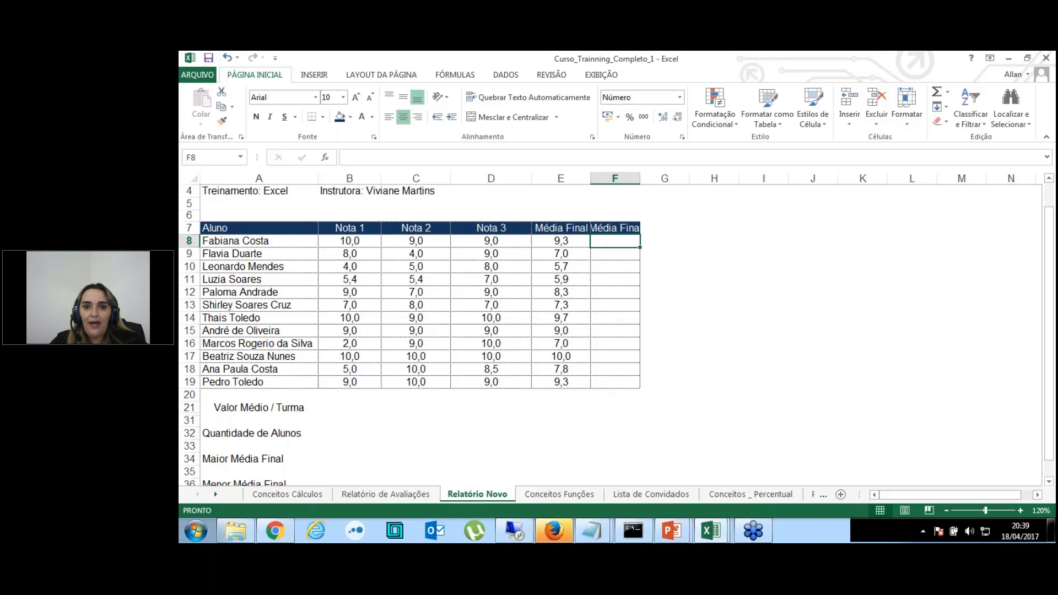
type("=media")
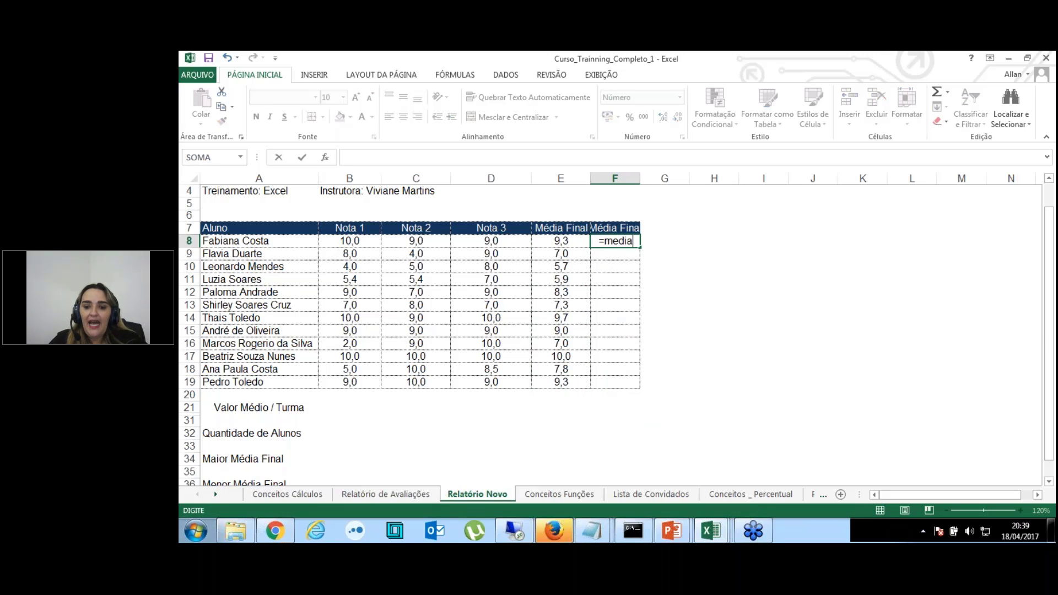
type("(")
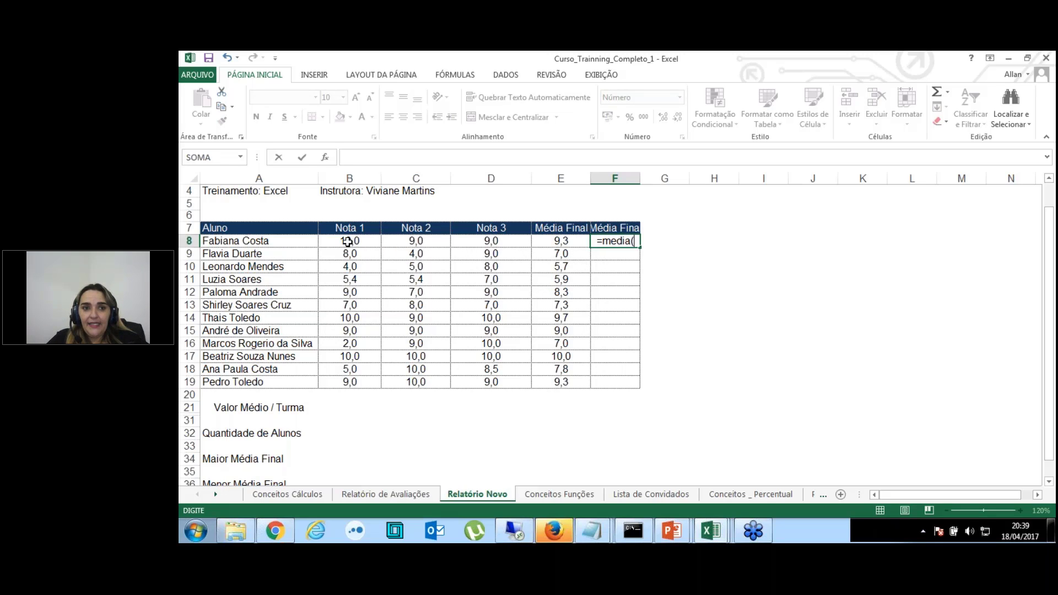
left_click_drag(347, 241, 472, 244)
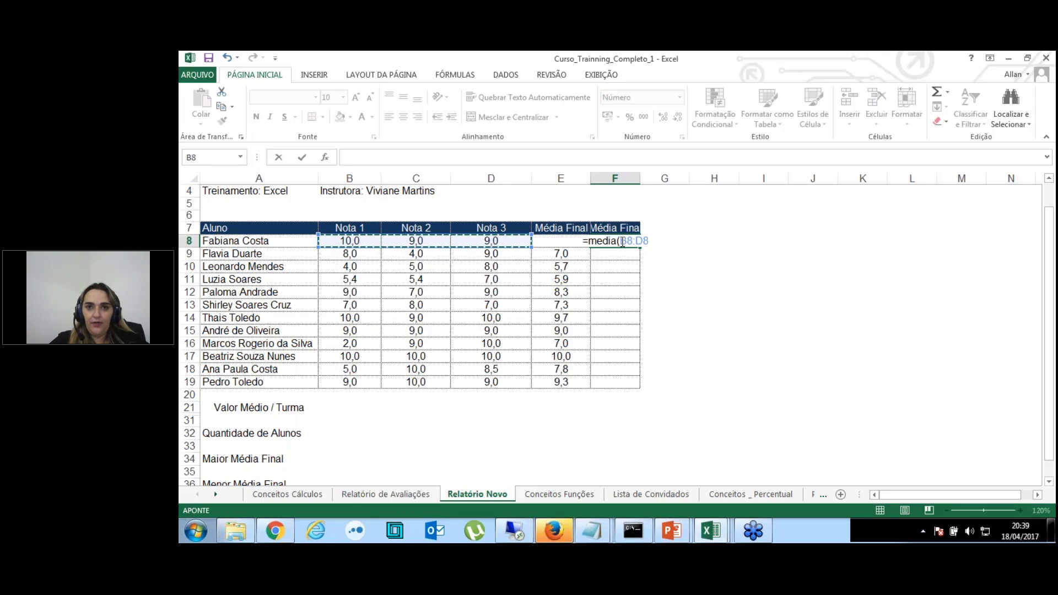
type(")")
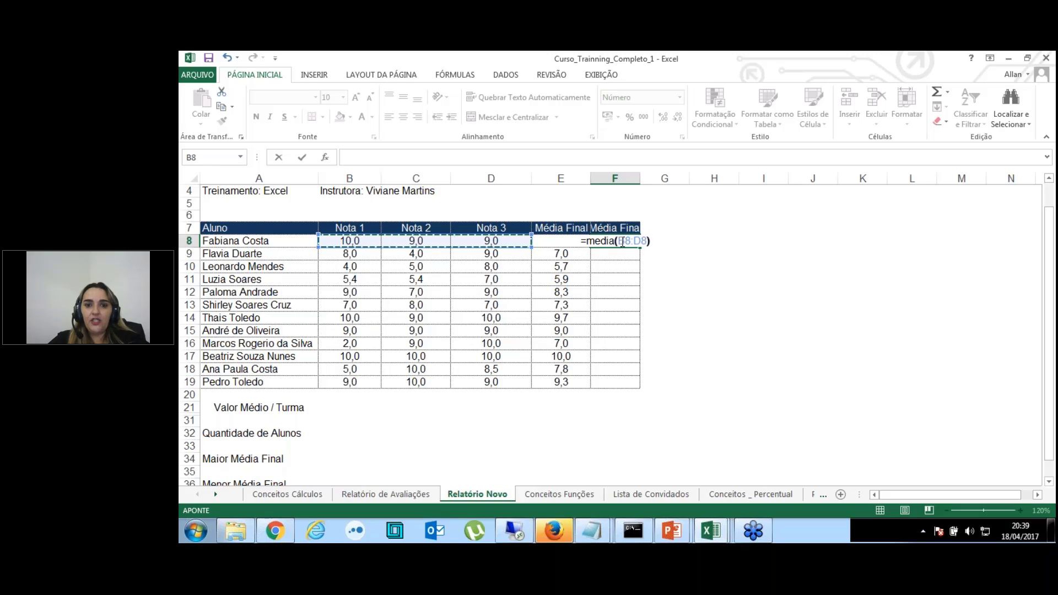
key("Return")
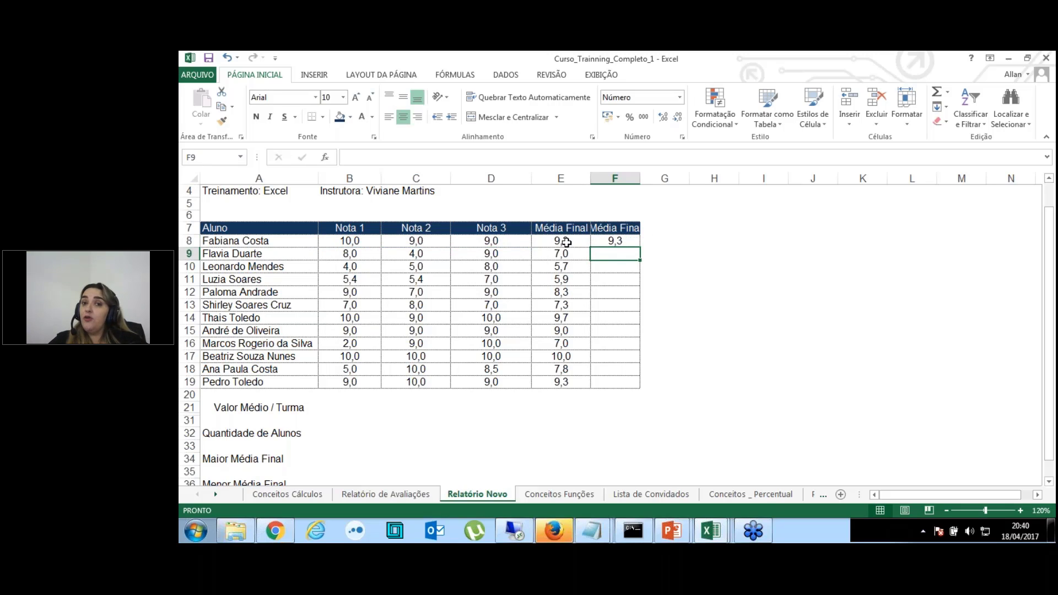
left_click(623, 242)
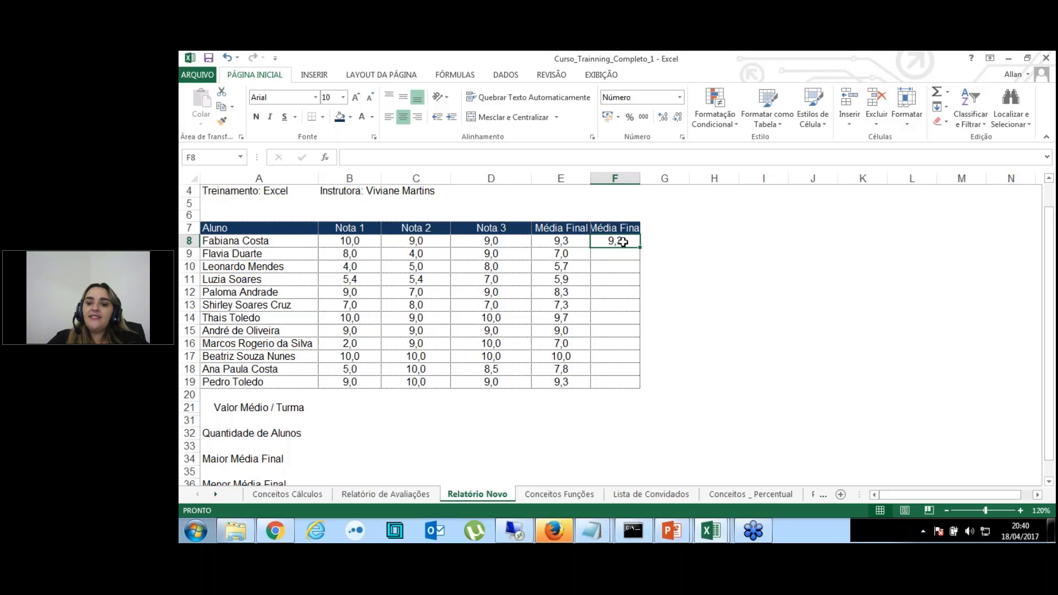
key("Delete")
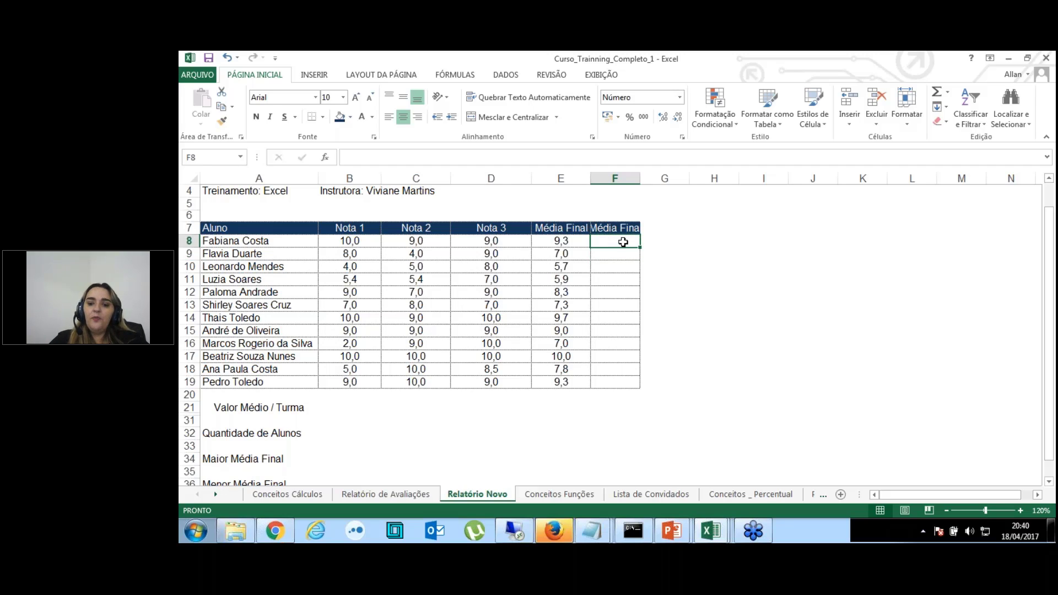
Enter the formula =media(b8:d8) in F8 to average the first student's three grades.
type("=")
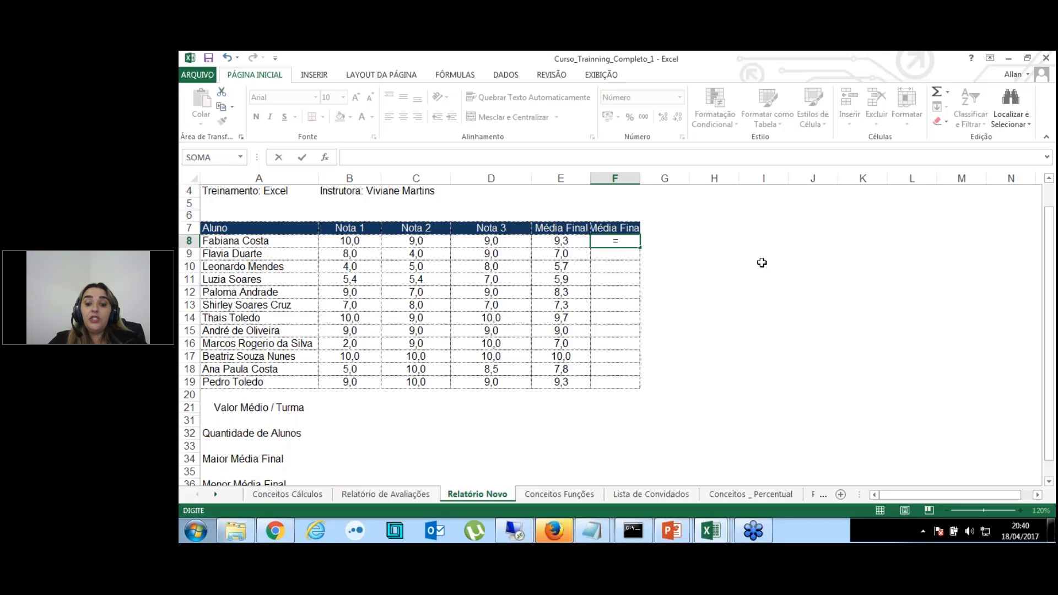
type("m")
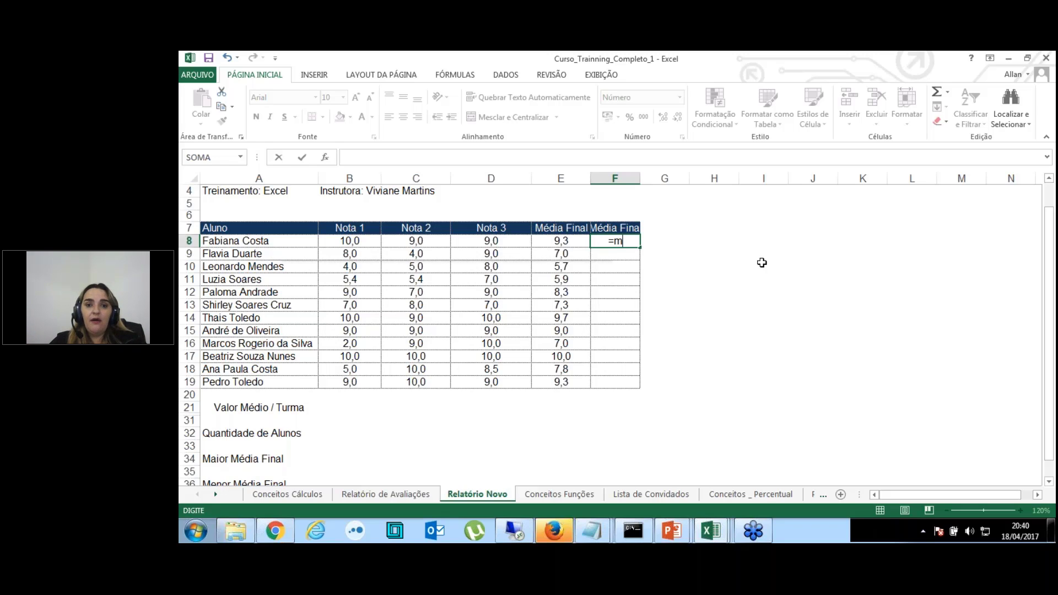
type("edia(")
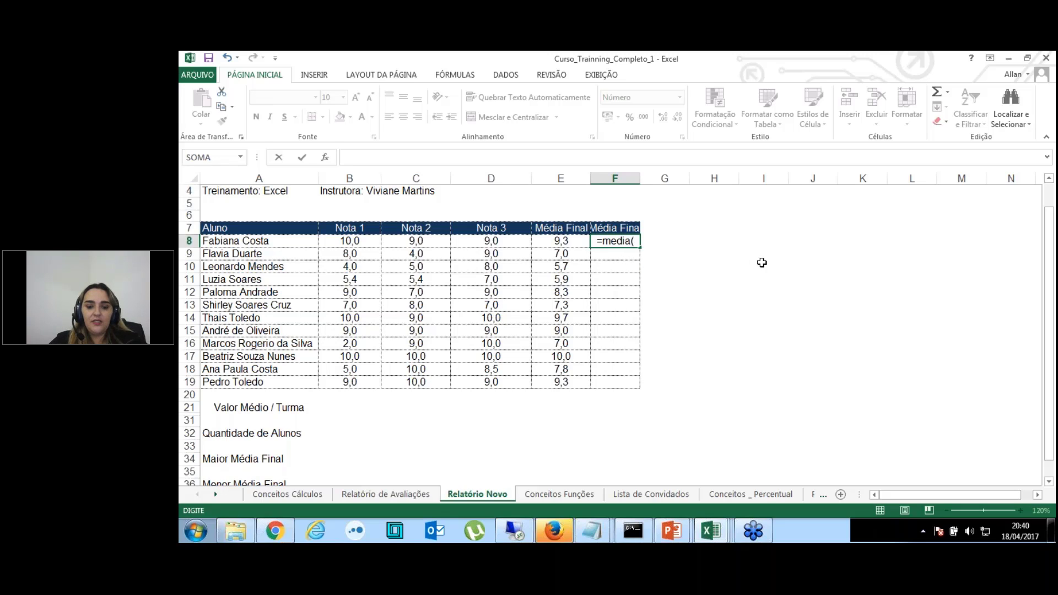
type("b8")
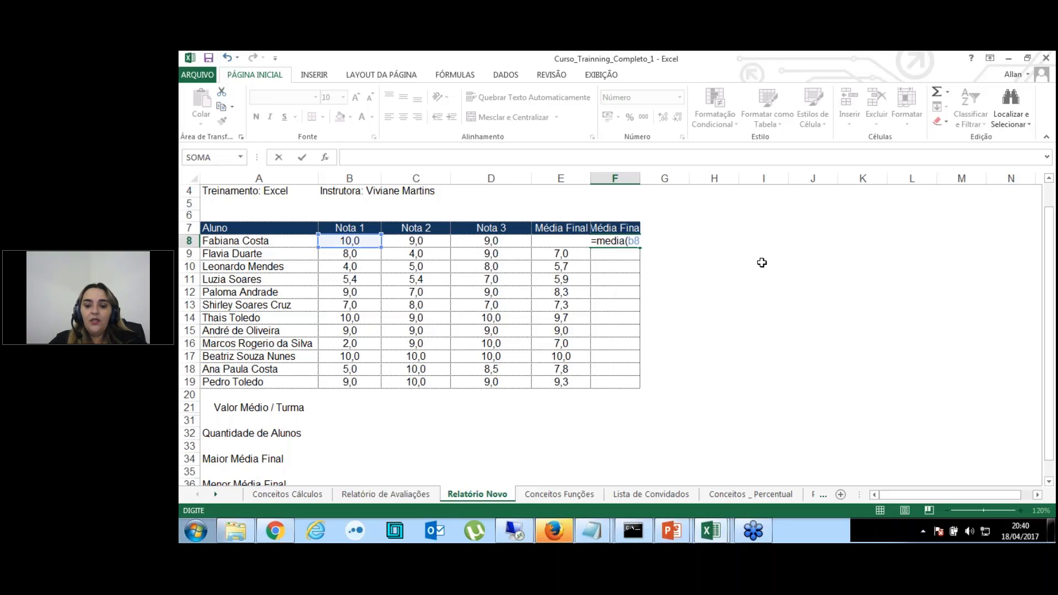
type(":d")
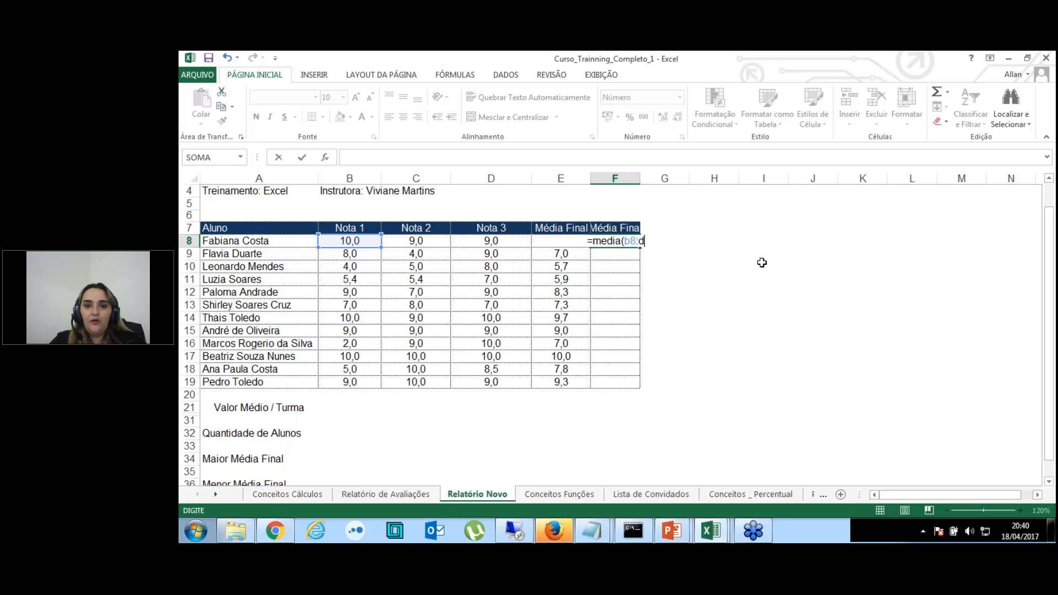
type("8)")
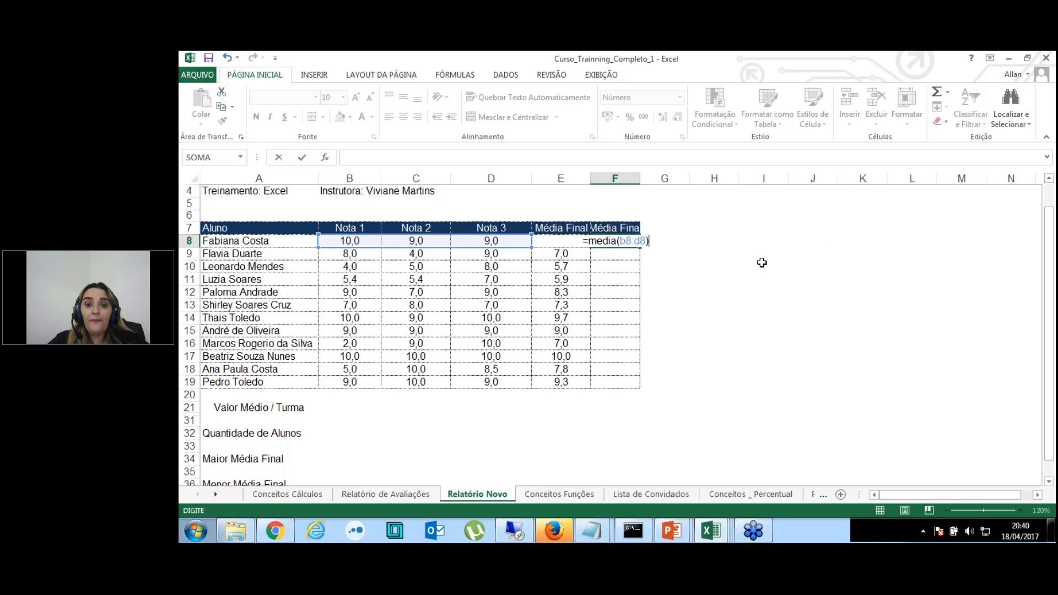
key("Return")
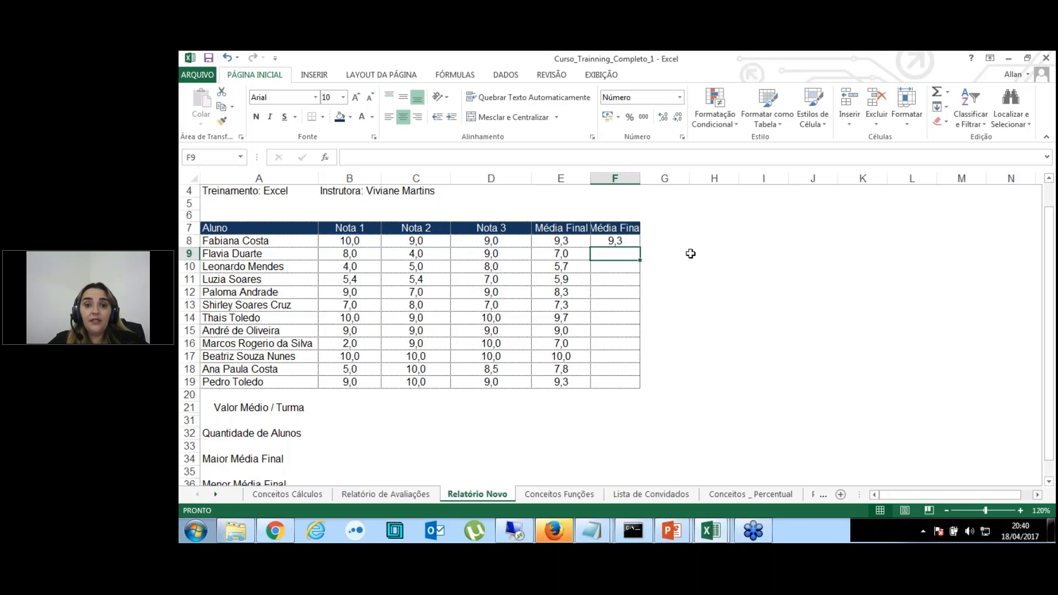
Fill the average formula from F8 down through F19 for all students.
left_click(630, 241)
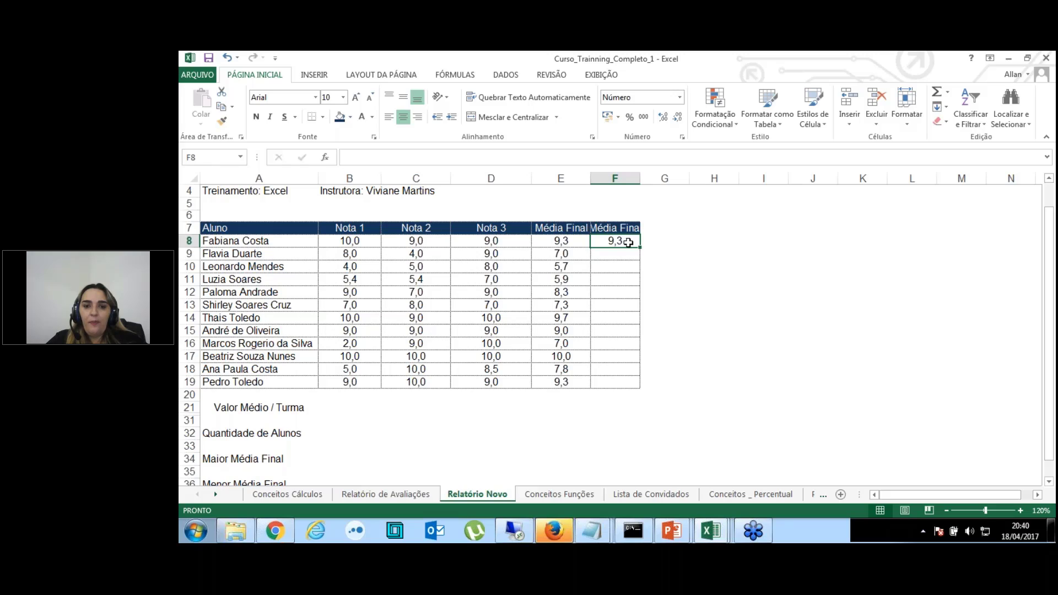
left_click_drag(639, 247, 635, 387)
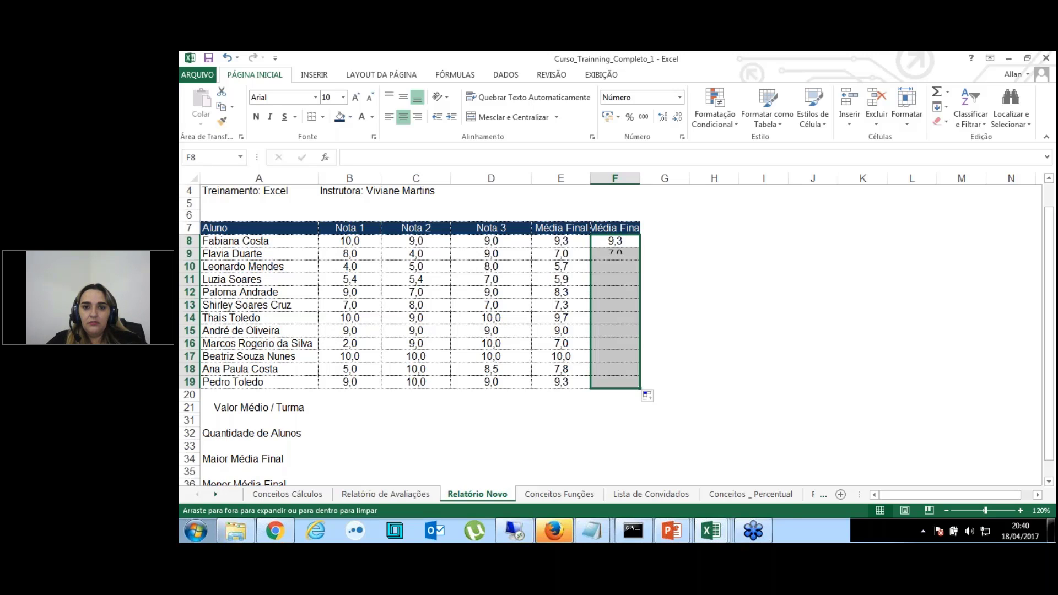
left_click(727, 347)
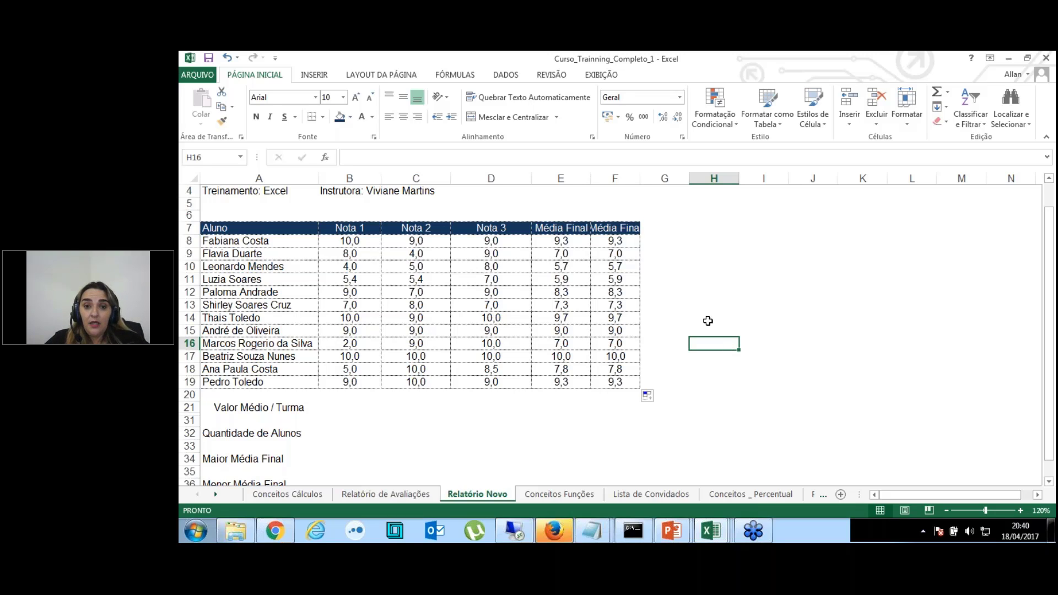
Compare the manual average formula in E8 with the MÉDIA formula in F8.
left_click(566, 241)
double_click(566, 242)
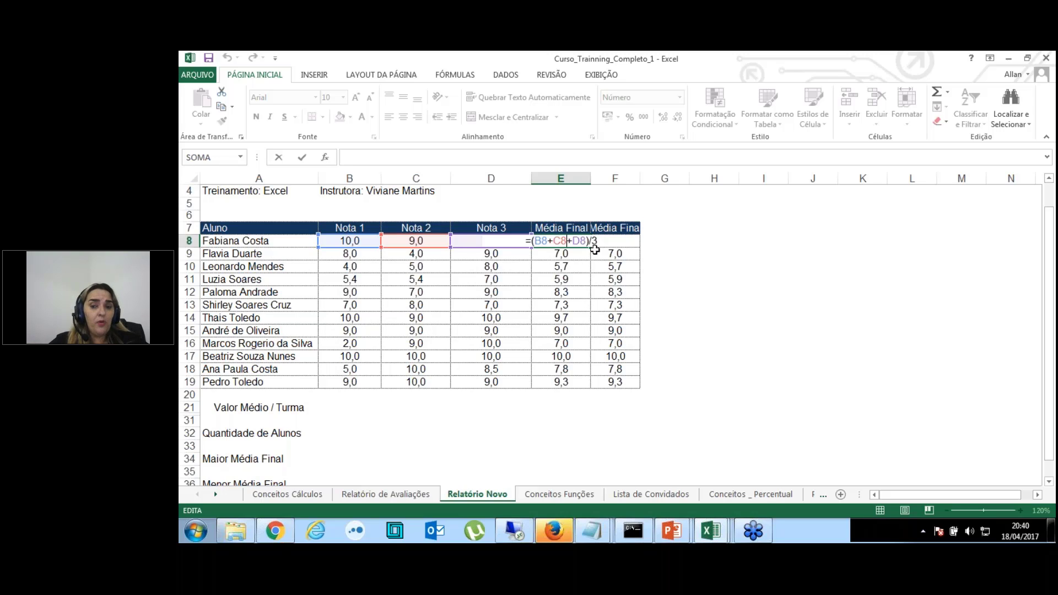
key("Escape")
key("Right")
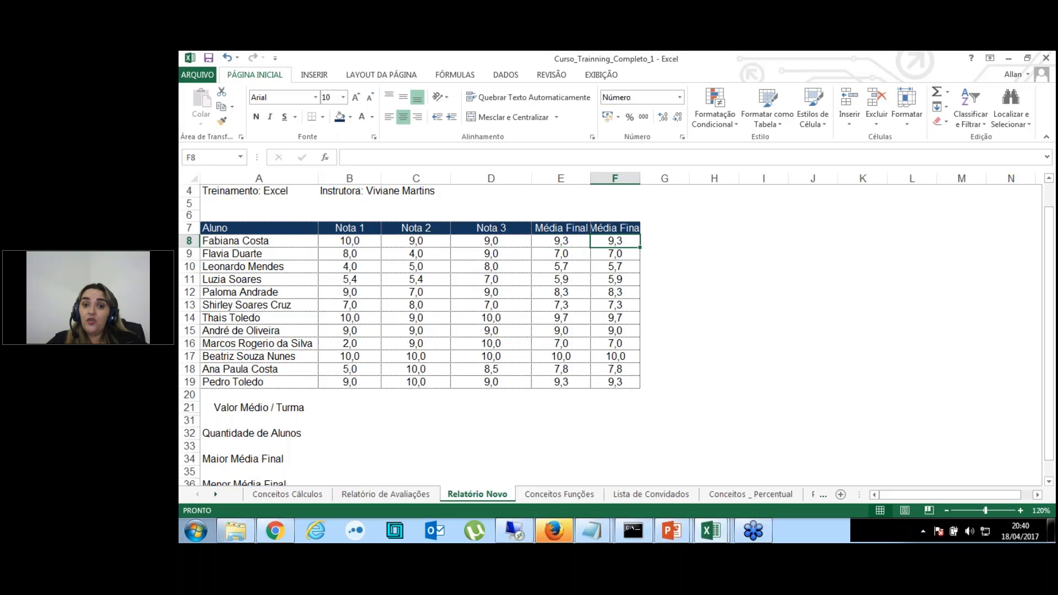
key("F2")
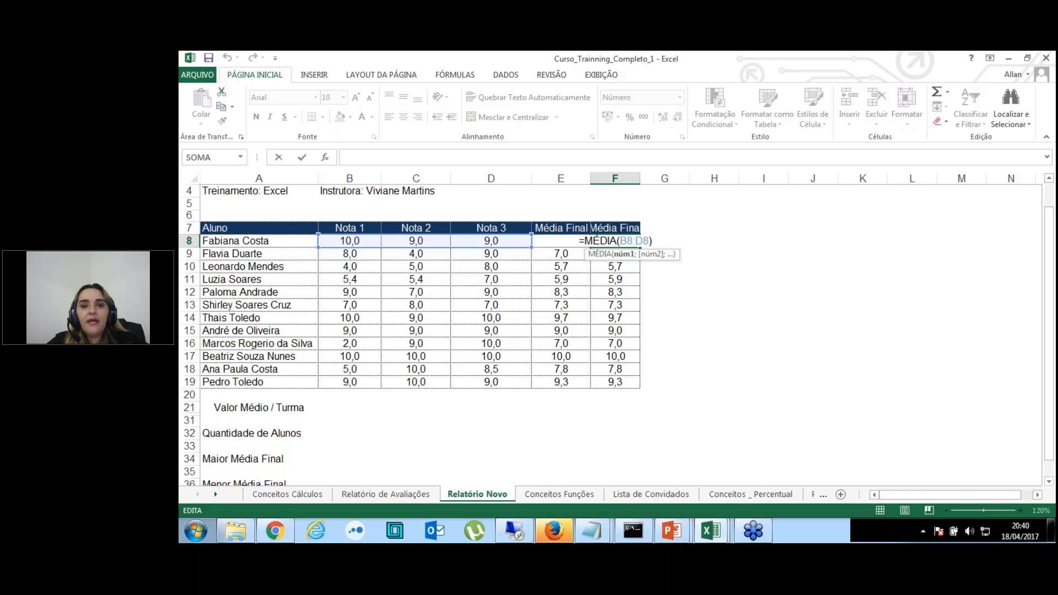
key("Return")
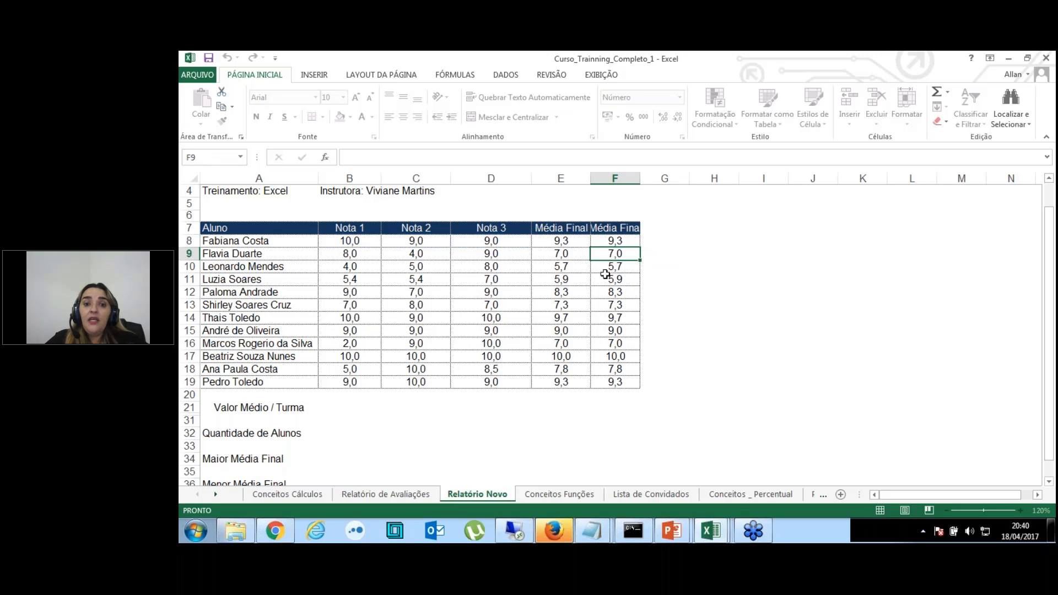
Widen column F to fit its Média Final header, and select the Valor Médio / Turma label in A21.
left_click_drag(640, 179, 652, 179)
scroll(645, 231, "down", 4)
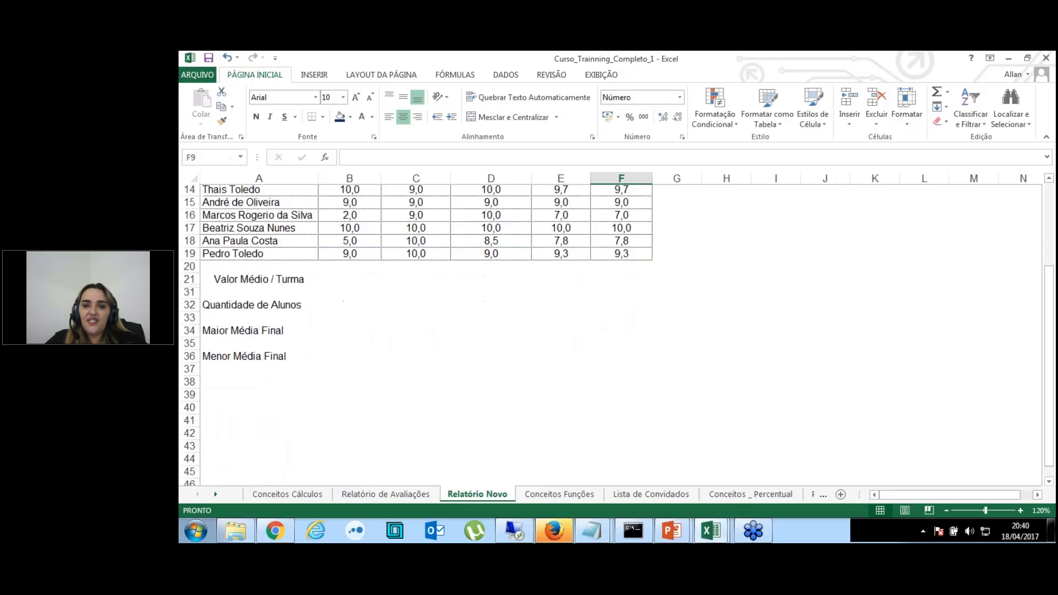
left_click(634, 225)
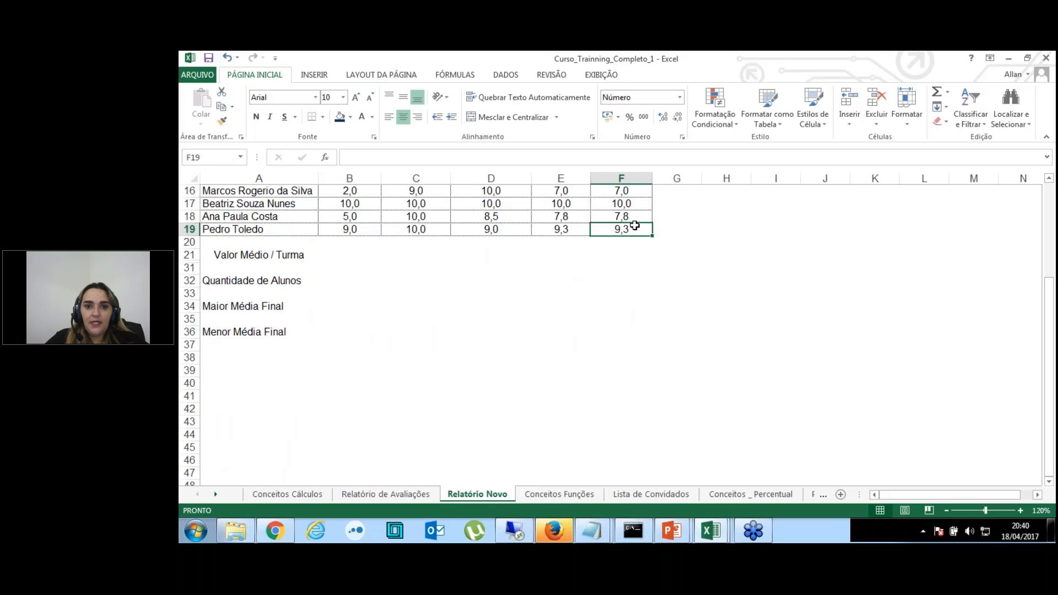
scroll(633, 225, "up", 5)
left_click(295, 455)
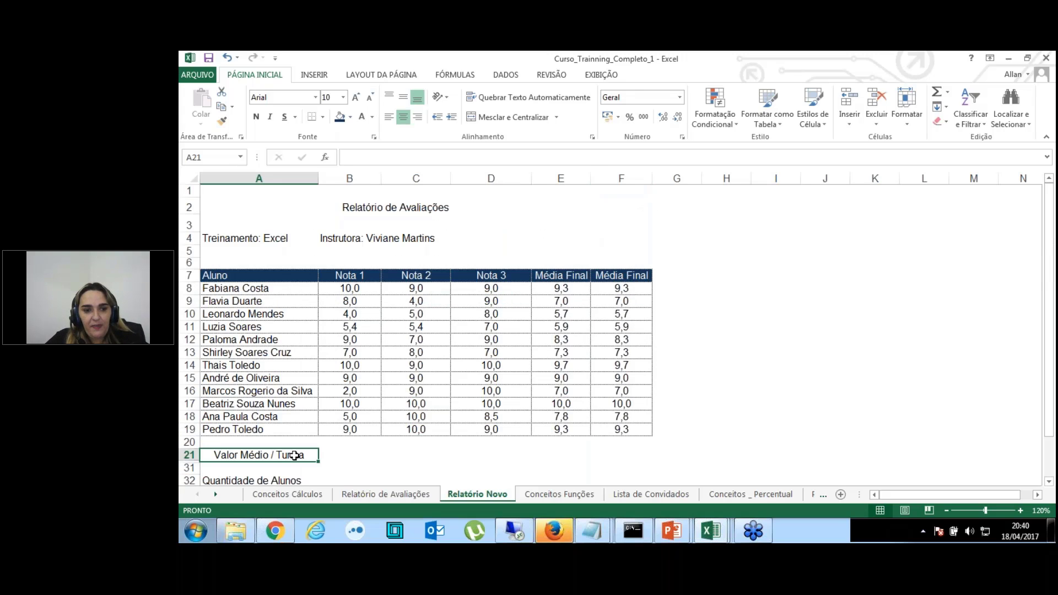
Review the class summary labels below the grades table, from Valor Médio / Turma to Menor Média Final.
key("Down")
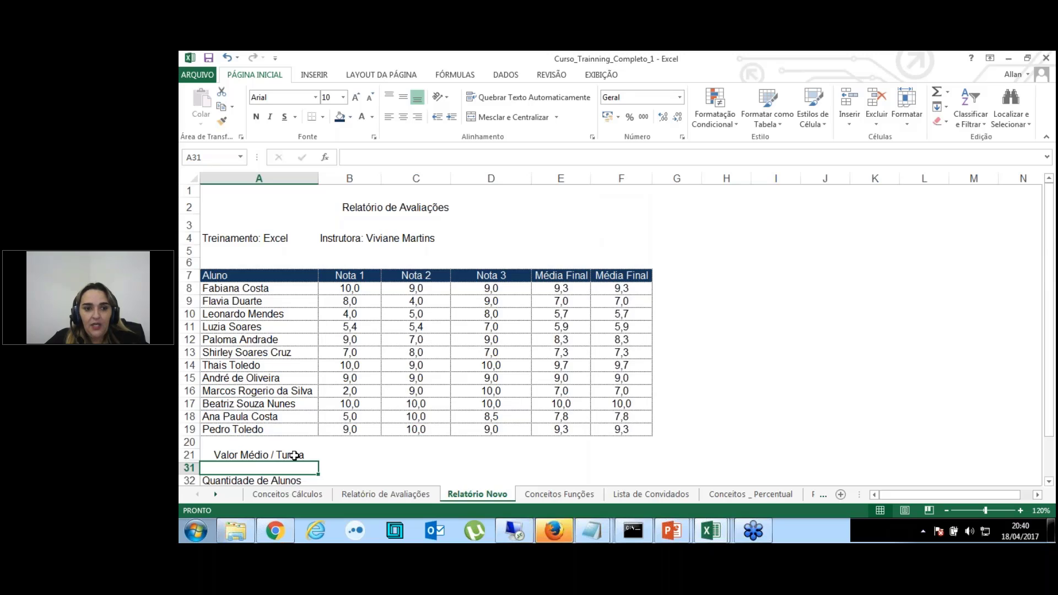
key("Down")
scroll(295, 455, "down", 2)
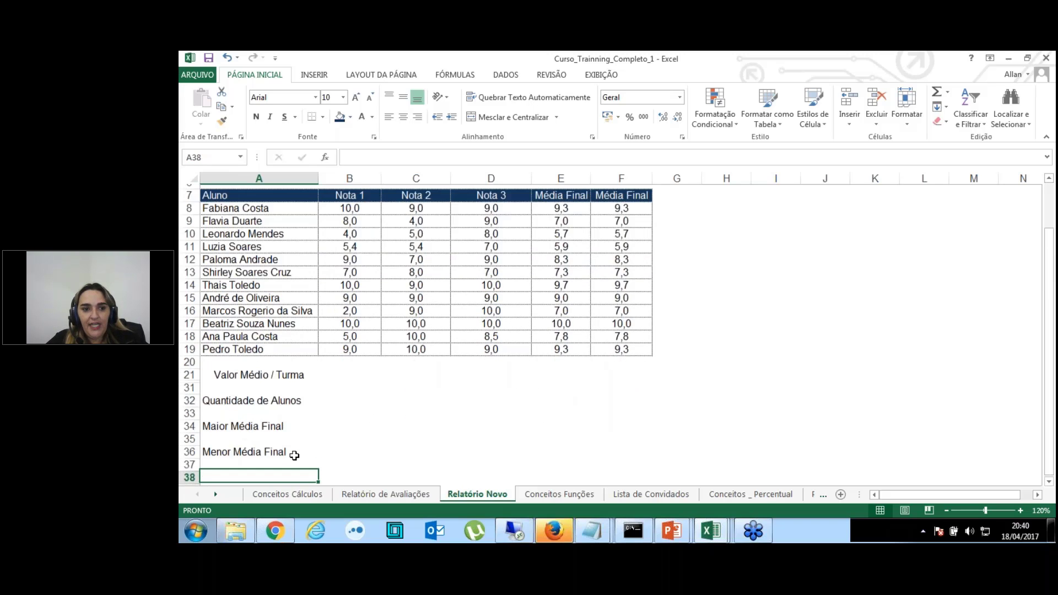
key("Down")
key("Down")
key("Down")
key("Down")
key("Up")
key("Up")
key("Up")
key("Up")
key("Up")
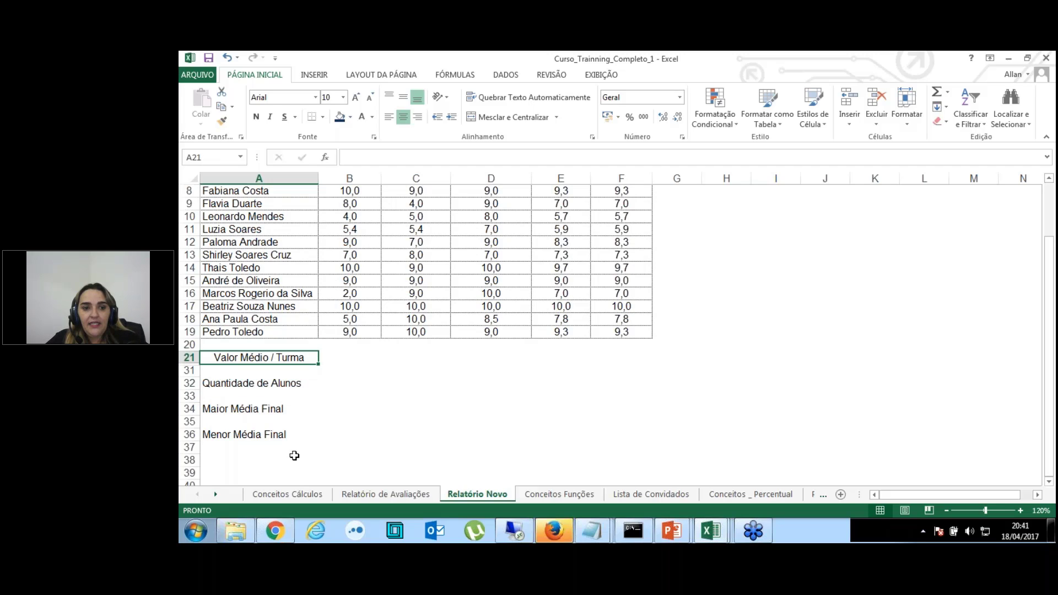
key("Up")
key("Up")
key("Up")
key("Down")
key("Down")
key("Down")
key("Down")
key("Up")
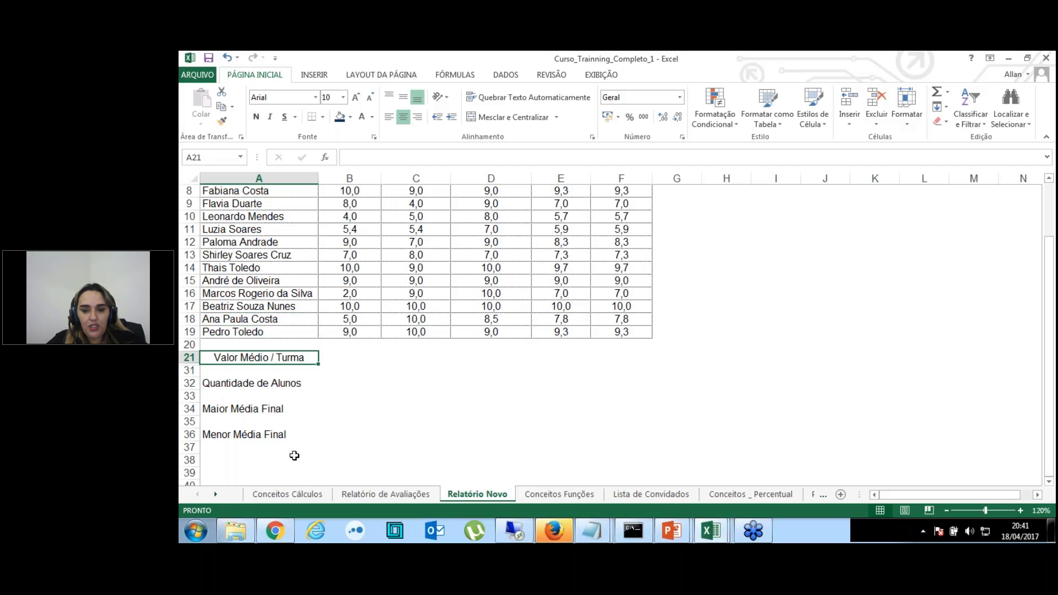
key("shift+Down")
key("shift+Down")
key("shift+Down")
key("shift+Down")
key("shift+Down")
key("shift+Down")
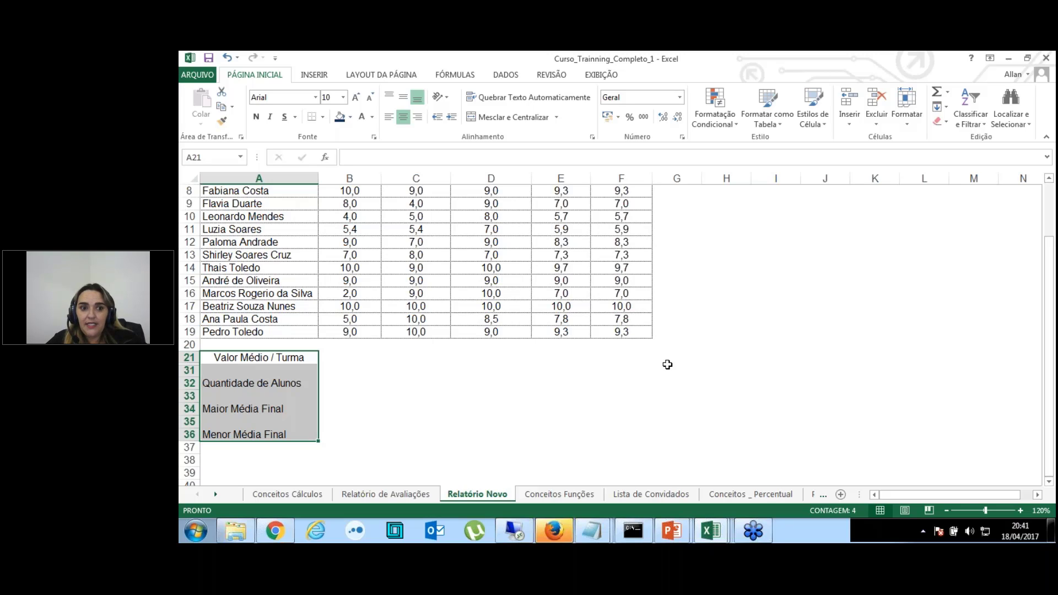
key("ctrl+q")
key("ctrl+z")
key("ctrl+Up")
key("ctrl+Right")
key("Right")
key("Right")
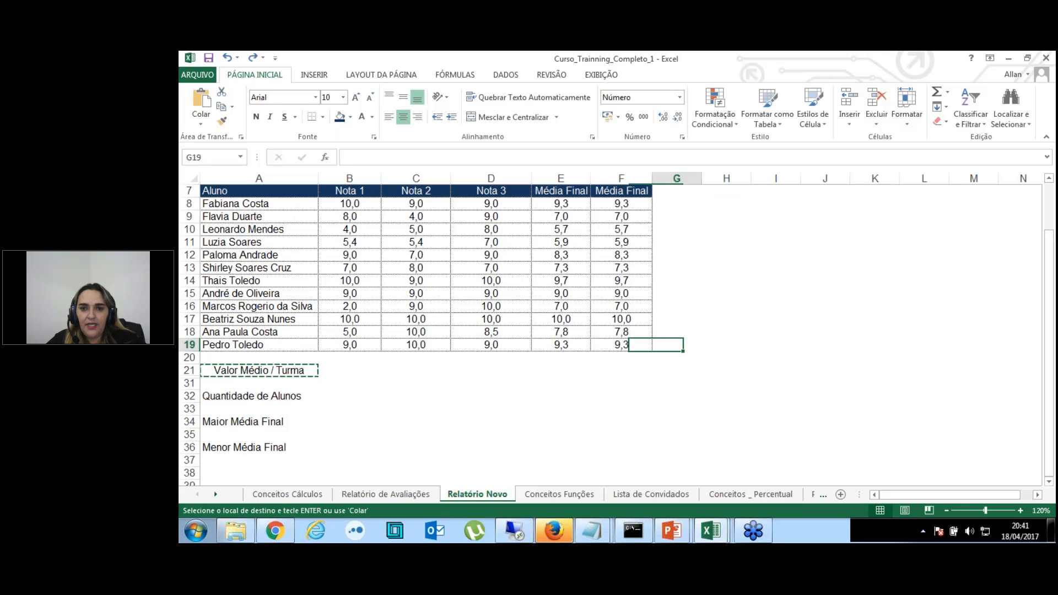
key("Up")
key("Up")
key("Up")
key("Up")
key("Up")
key("Up")
key("Up")
key("Up")
key("Up")
key("Up")
key("Up")
key("ctrl+c")
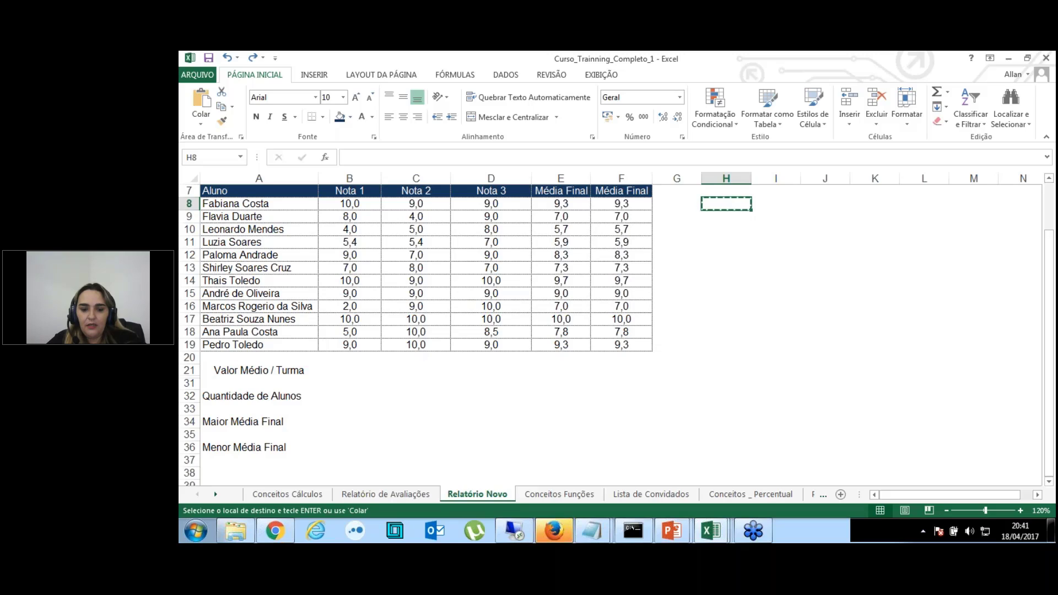
key("Escape")
key("Down")
key("Left")
type("'")
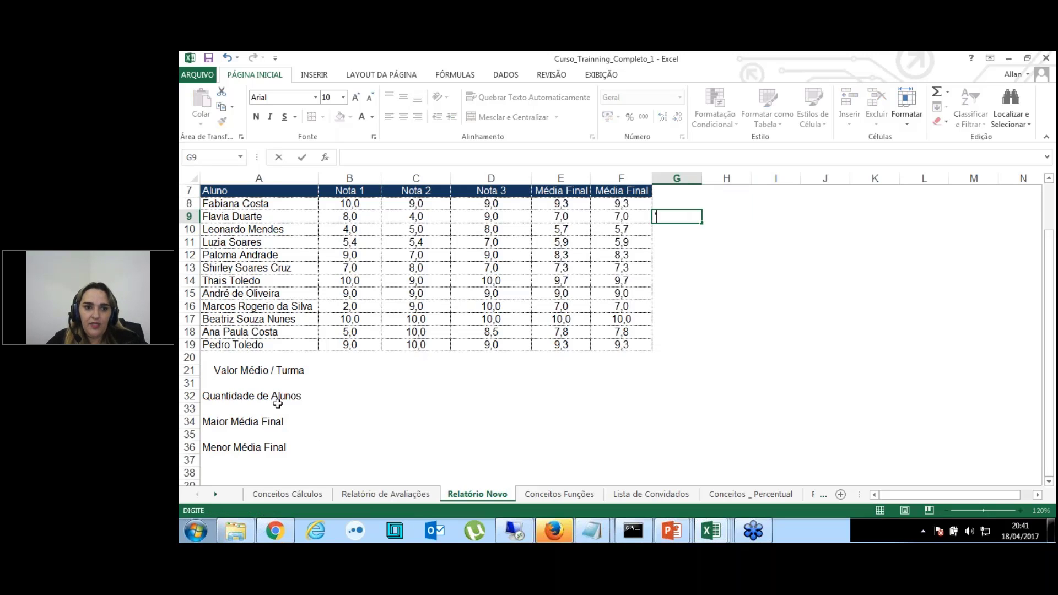
Move the Valor Médio / Turma label from A21 to H8, beside the grades table.
left_click(257, 373)
key("ctrl+c")
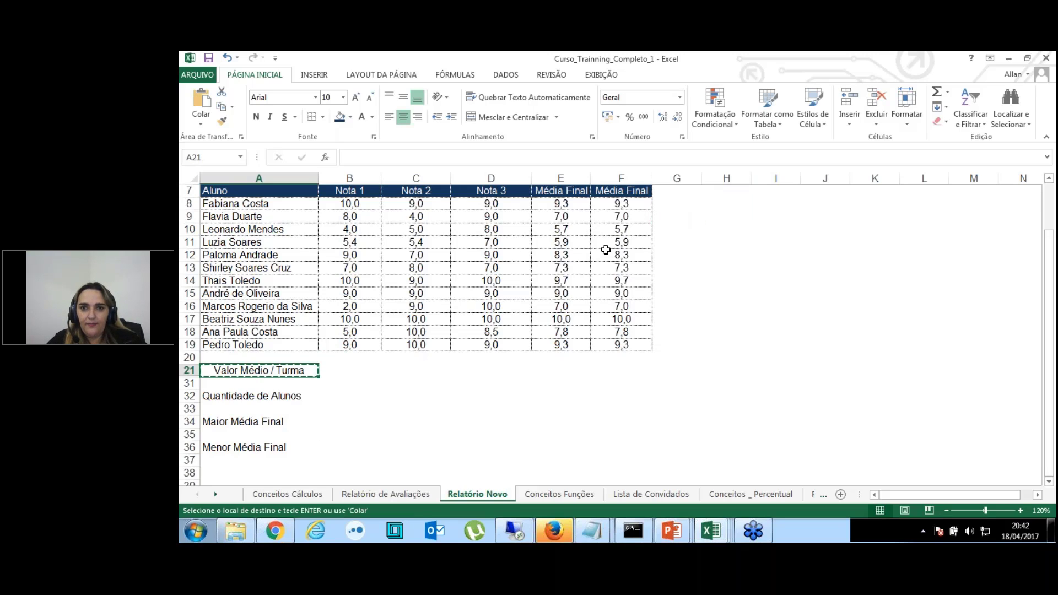
left_click(725, 205)
key("Return")
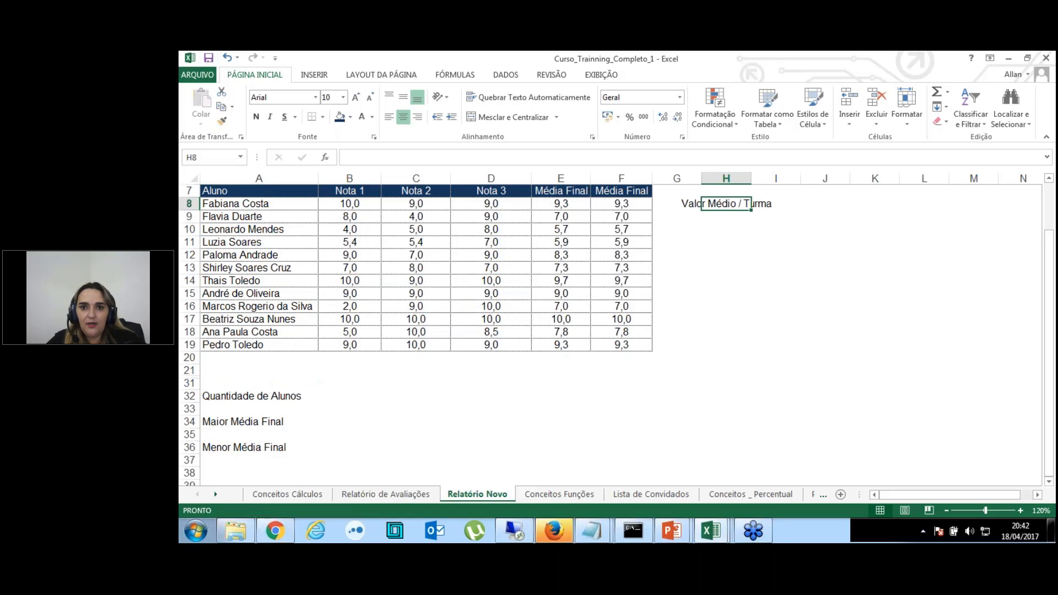
Move the Quantidade de Alunos, Maior Média Final and Menor Média Final labels from A32:A36 to H10:H14.
left_click_drag(238, 396, 236, 444)
key("ctrl+c")
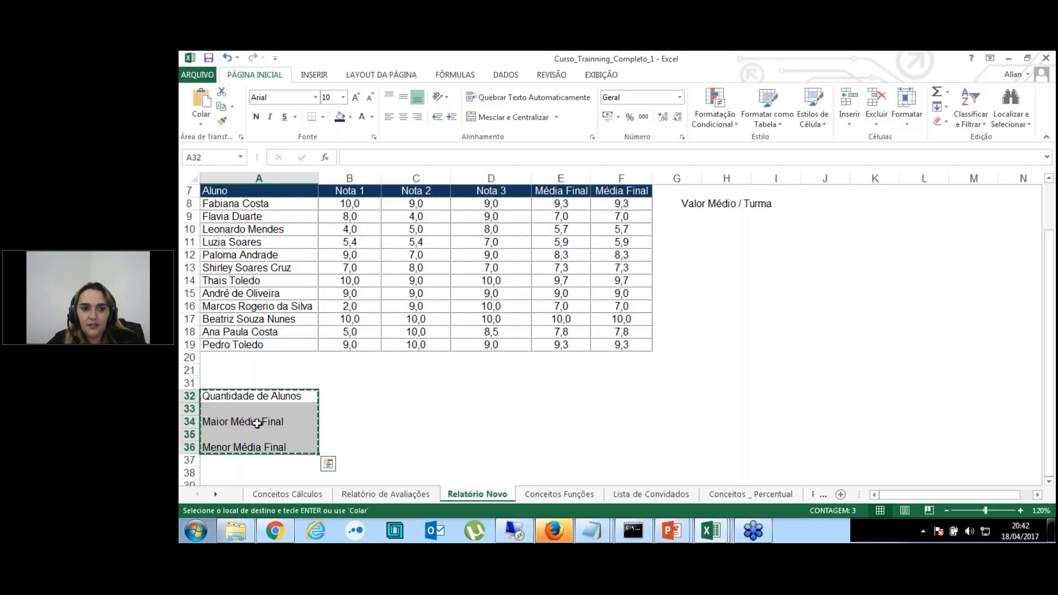
left_click(703, 226)
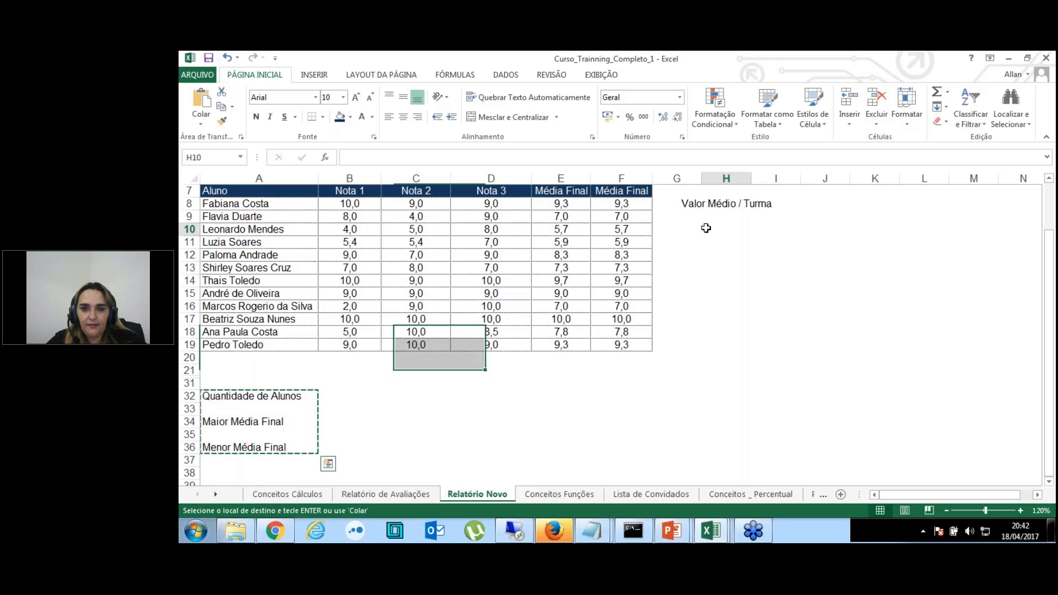
key("ctrl+v")
key("Down")
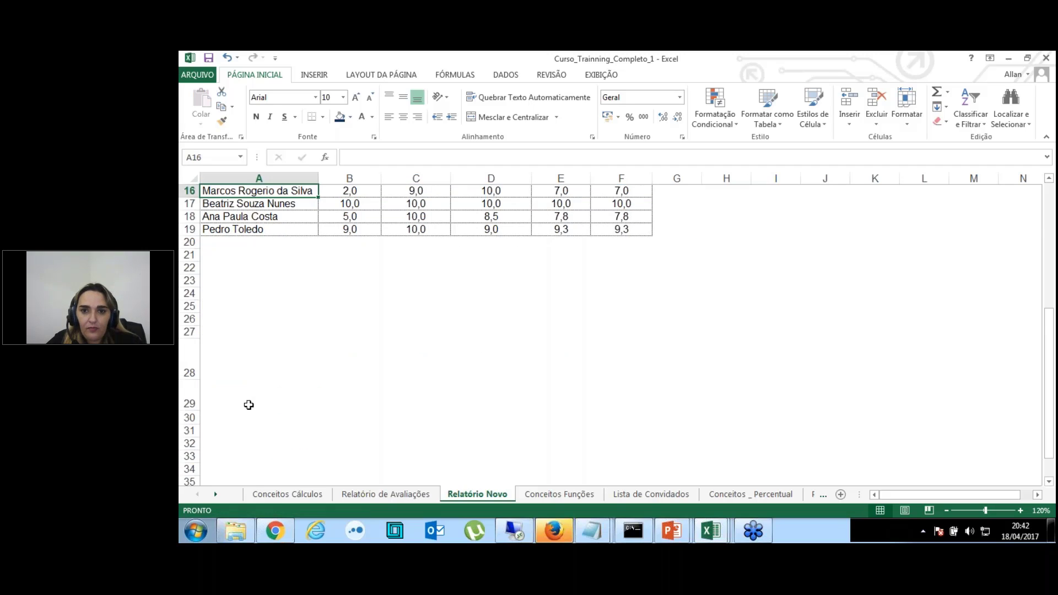
Left-align the class summary labels in H8:H14.
key("Up")
key("Up")
key("Up")
key("Up")
key("Up")
key("Up")
key("Up")
key("Up")
key("Up")
key("Up")
key("Up")
key("Up")
key("Up")
key("Up")
key("Up")
key("Right")
key("Right")
key("Right")
key("Right")
key("Right")
key("Right")
key("Right")
key("Right")
key("Down")
key("Down")
key("Down")
key("Down")
key("Down")
key("Down")
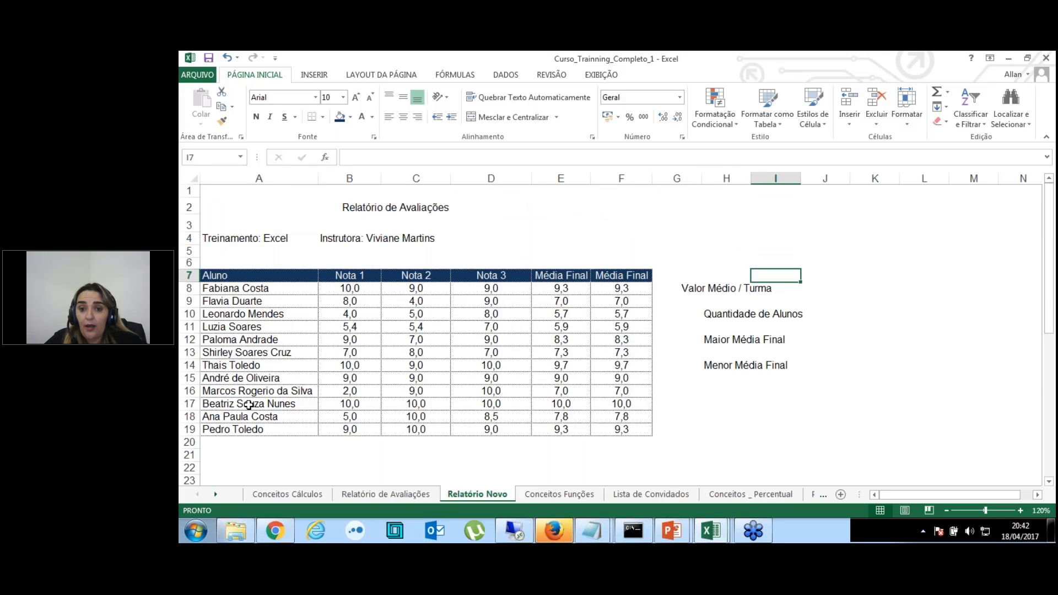
key("Left")
key("Down")
key("shift+Down")
key("shift+Down")
key("shift+Down")
key("shift+Down")
key("shift+Down")
key("shift+Down")
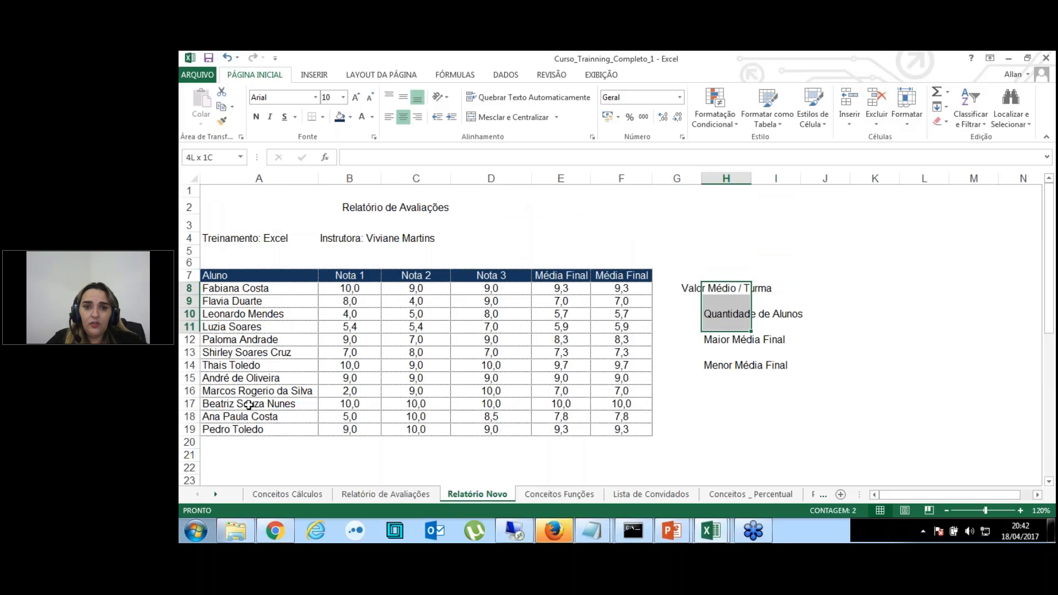
left_click(389, 116)
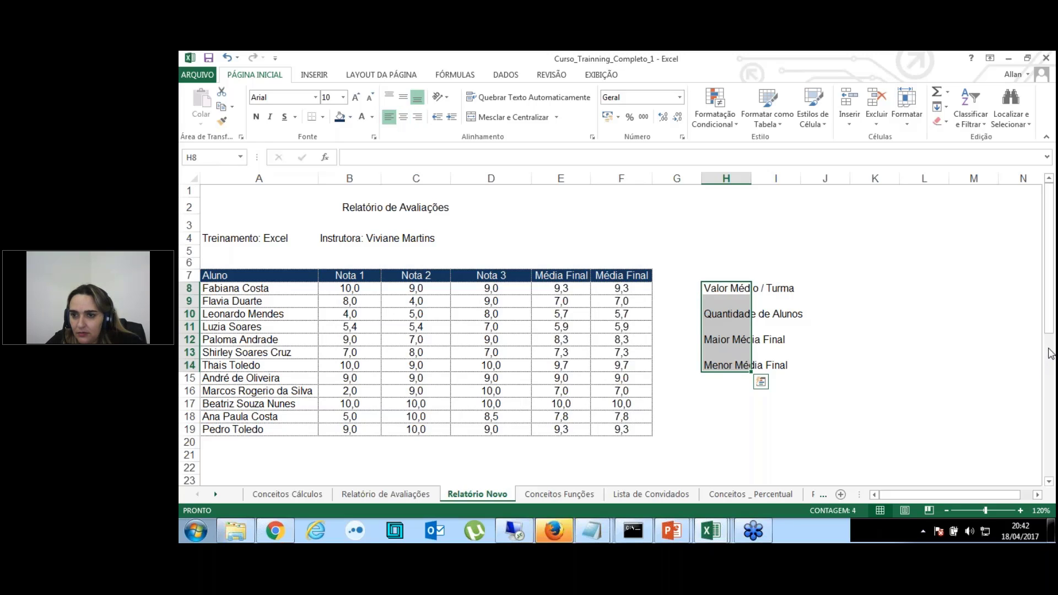
left_click(1051, 391)
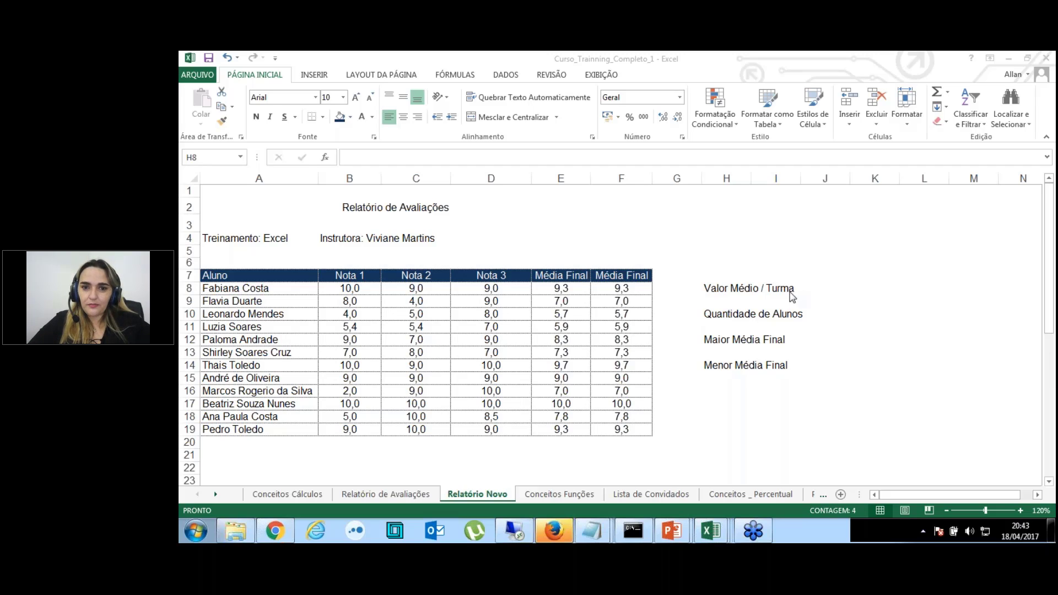
left_click_drag(716, 288, 727, 366)
left_click(548, 317)
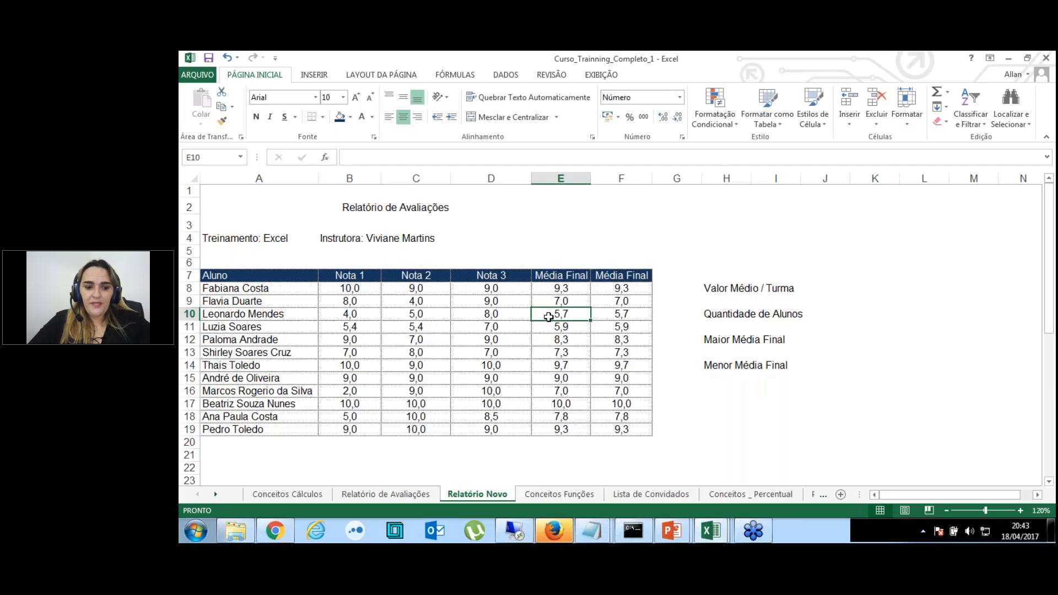
left_click(359, 290)
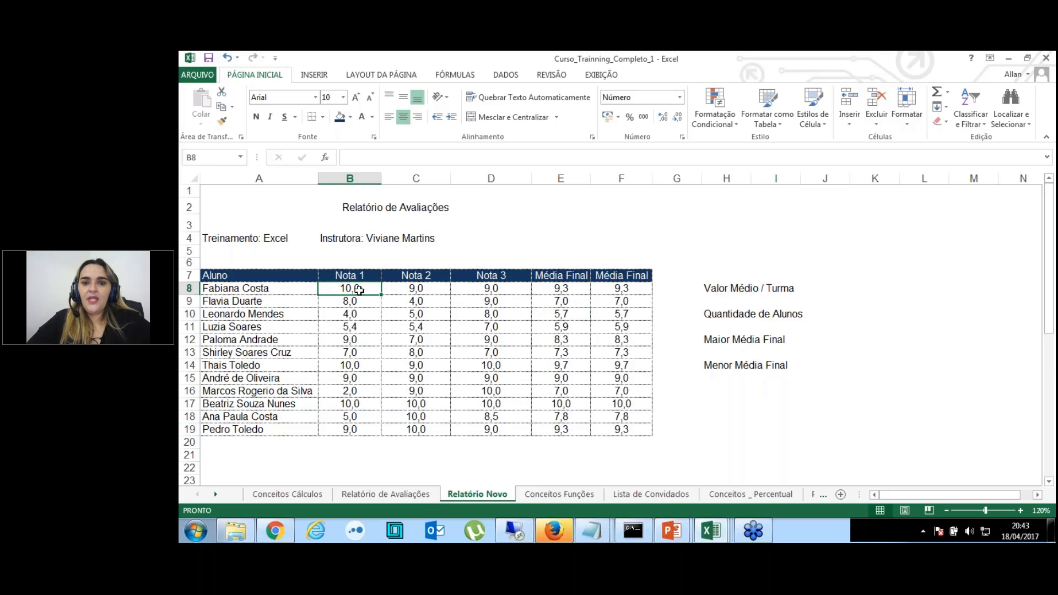
key("ctrl+a")
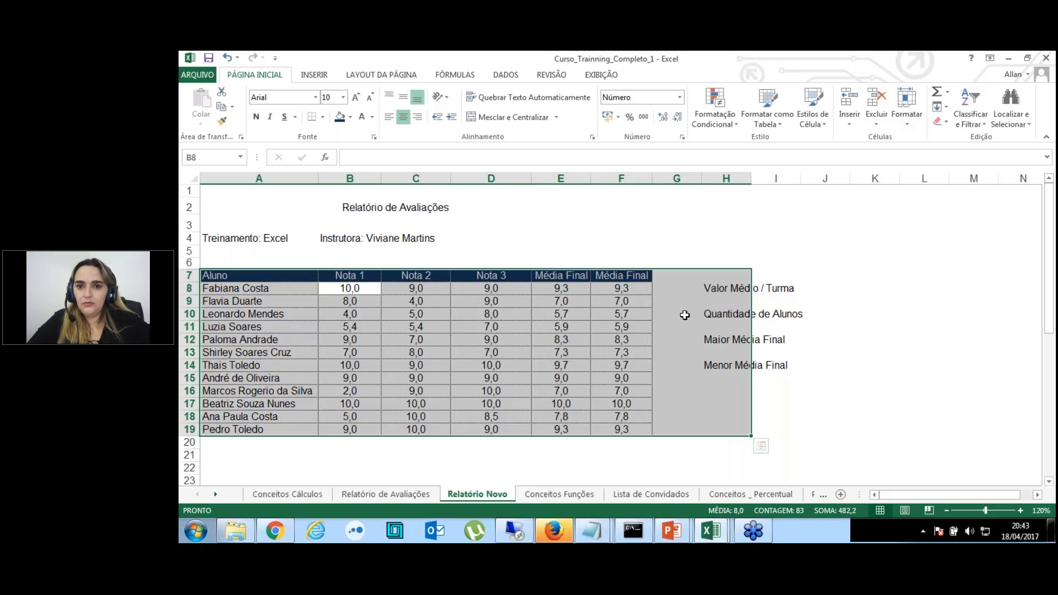
left_click_drag(715, 263, 722, 252)
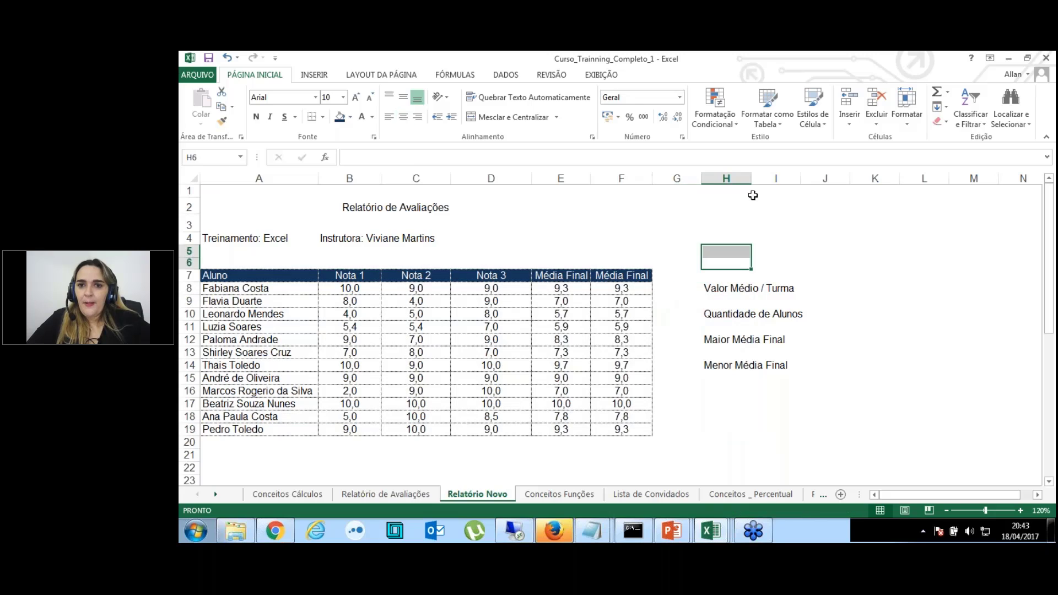
Widen column H to fit the class summary labels.
left_click(734, 291)
key("Right")
key("Right")
key("Right")
key("Right")
key("Right")
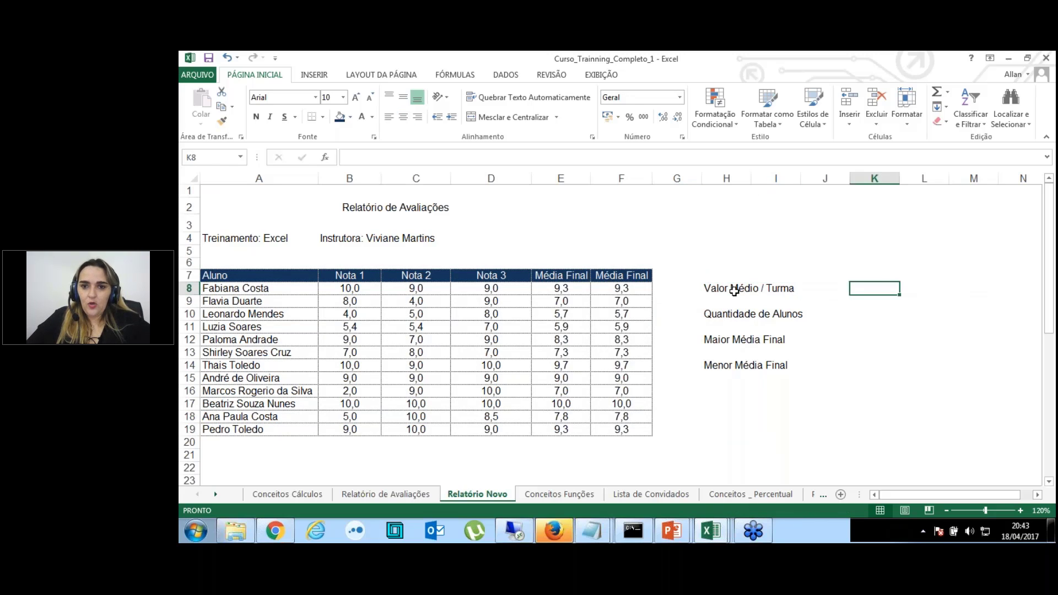
key("Right")
key("Right")
key("Right")
key("Right")
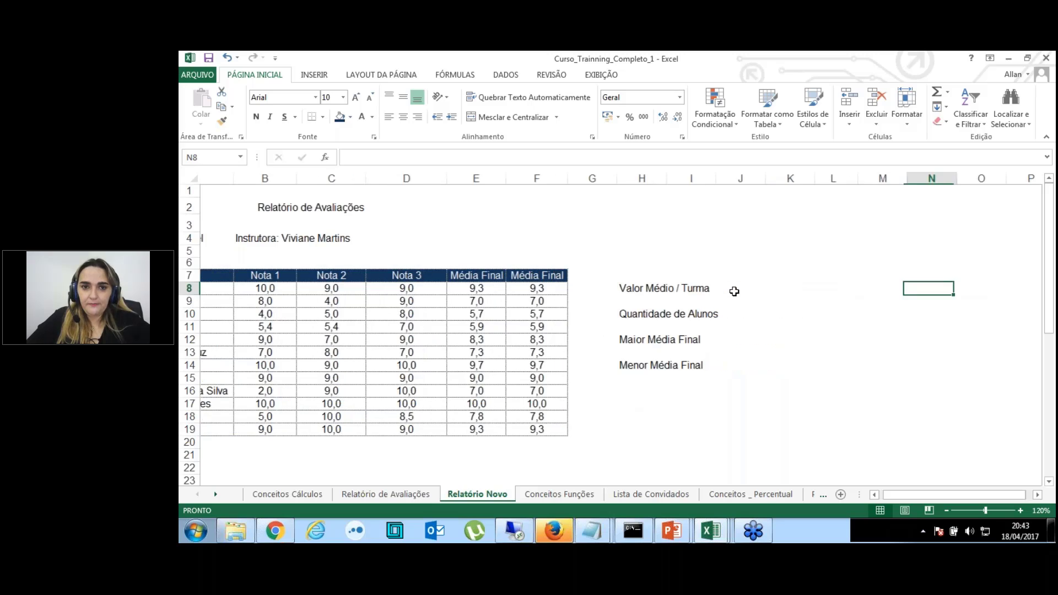
key("Left")
key("Left")
key("Left")
key("Left")
key("Left")
key("Left")
key("Left")
key("Left")
key("Left")
key("Left")
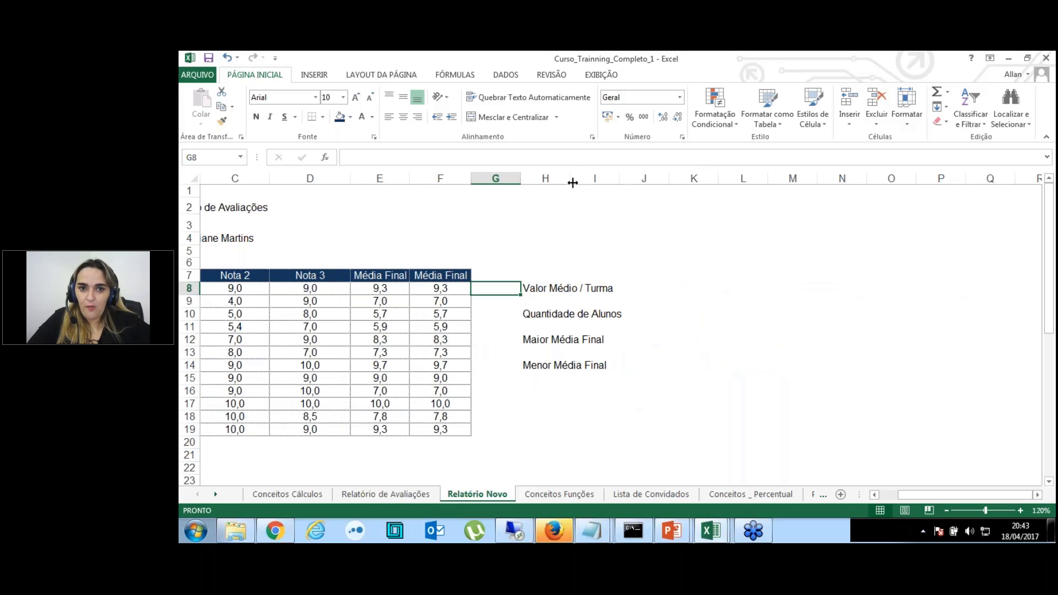
left_click_drag(571, 181, 622, 191)
Fill the range G7:K19 around the summary labels with a medium grey background.
left_click_drag(491, 276, 737, 424)
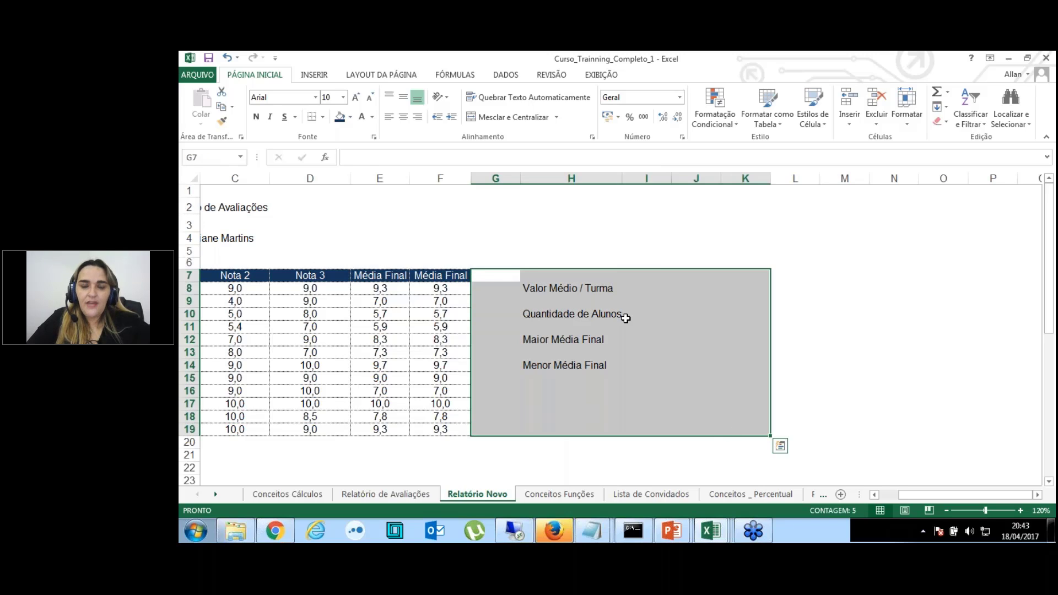
left_click(349, 117)
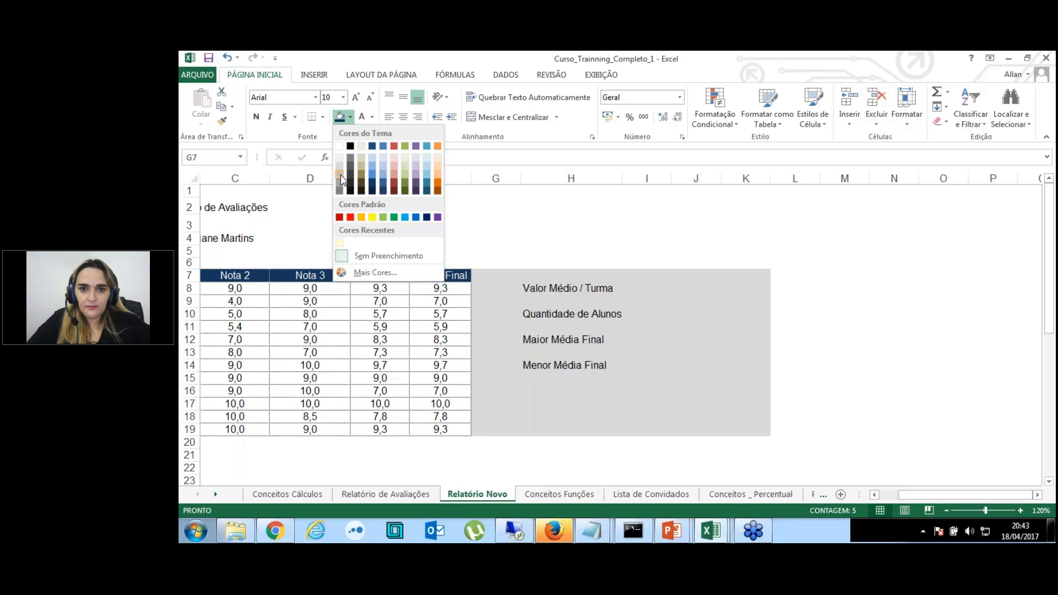
left_click(345, 168)
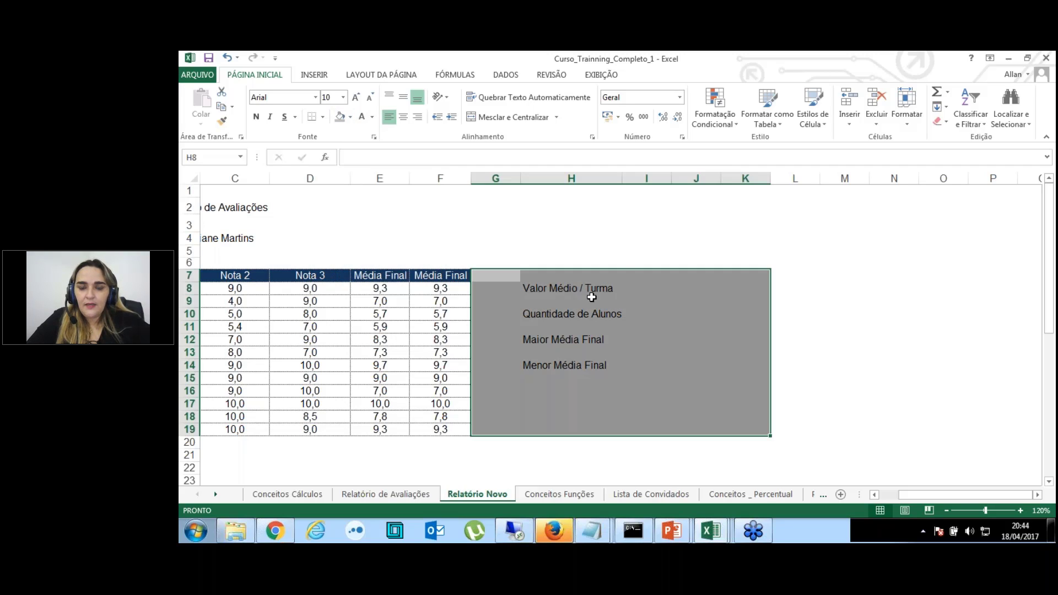
left_click(630, 243)
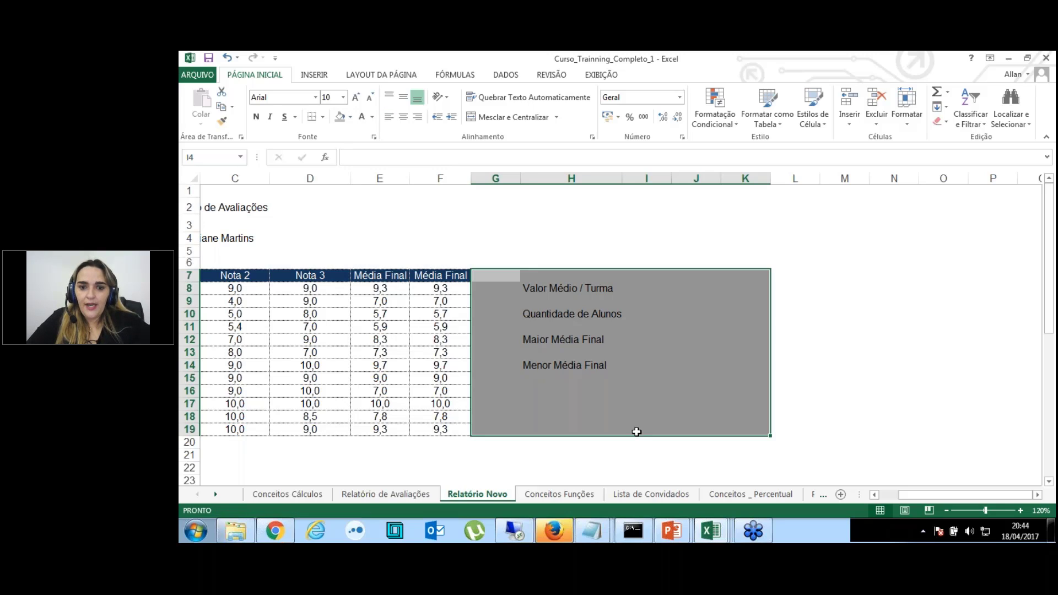
left_click(632, 450)
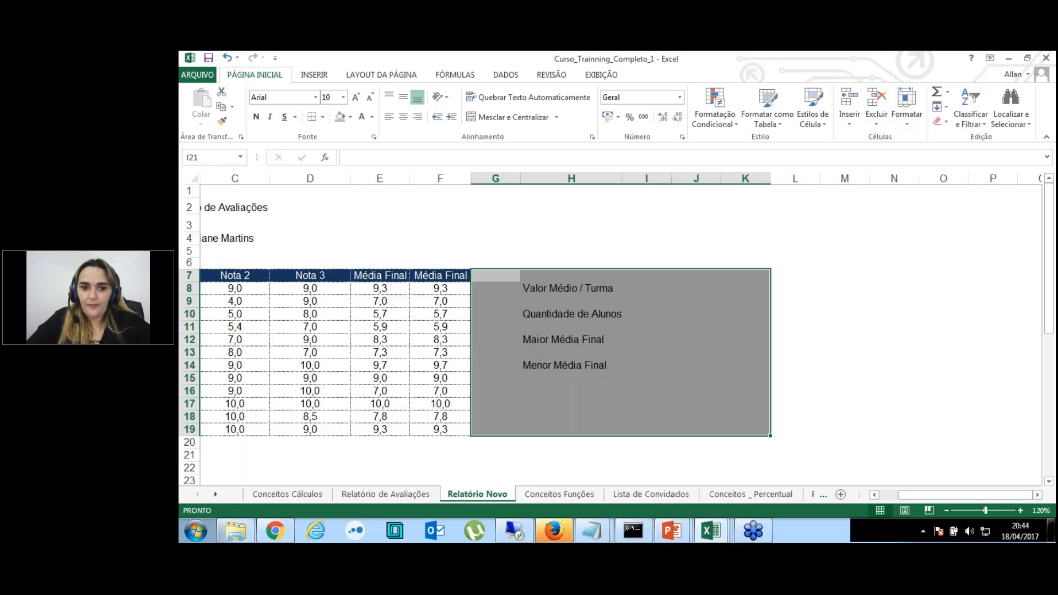
left_click(585, 287)
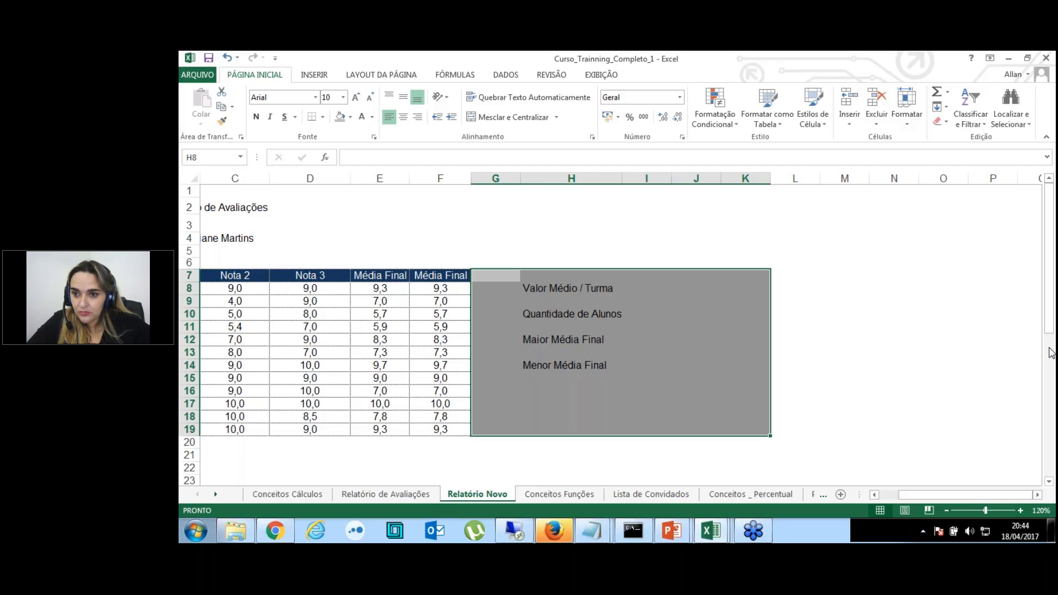
left_click(1050, 386)
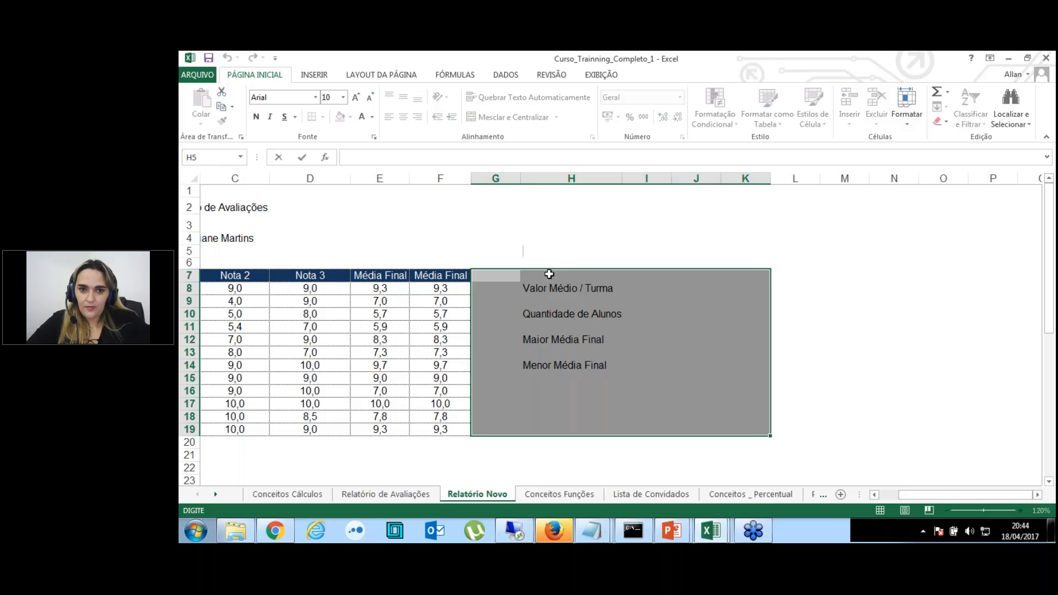
Give cell H8 a raised look with automatic-colour right and bottom borders and white top and left borders.
left_click(545, 288)
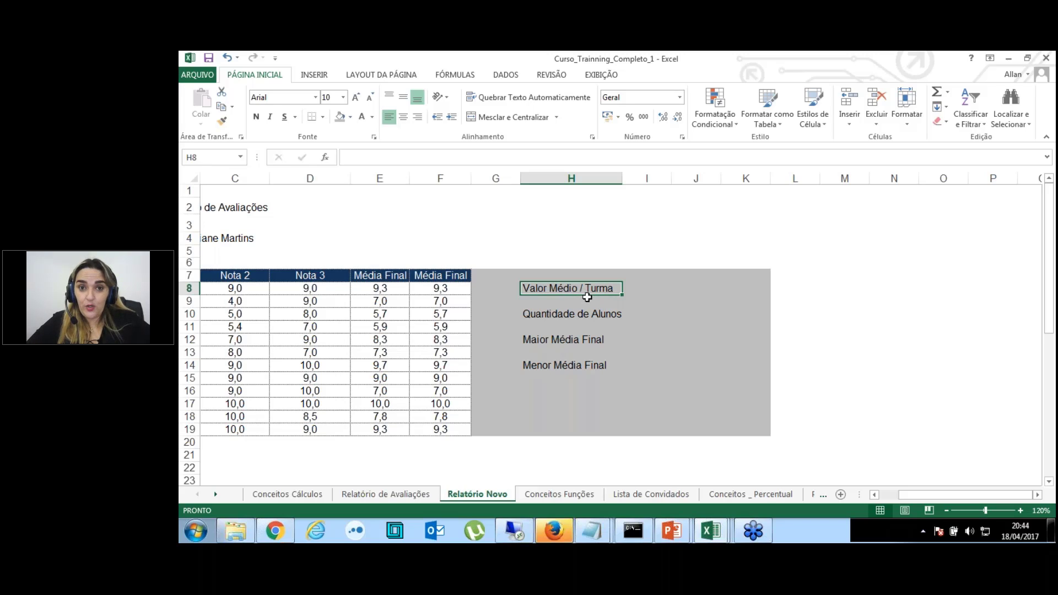
key("ctrl+1")
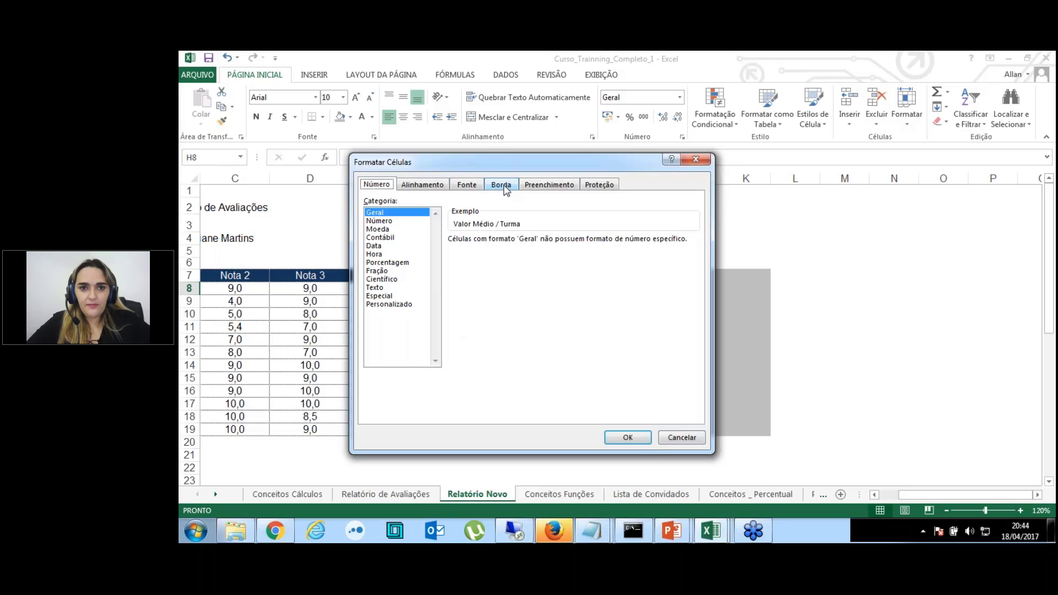
left_click(503, 186)
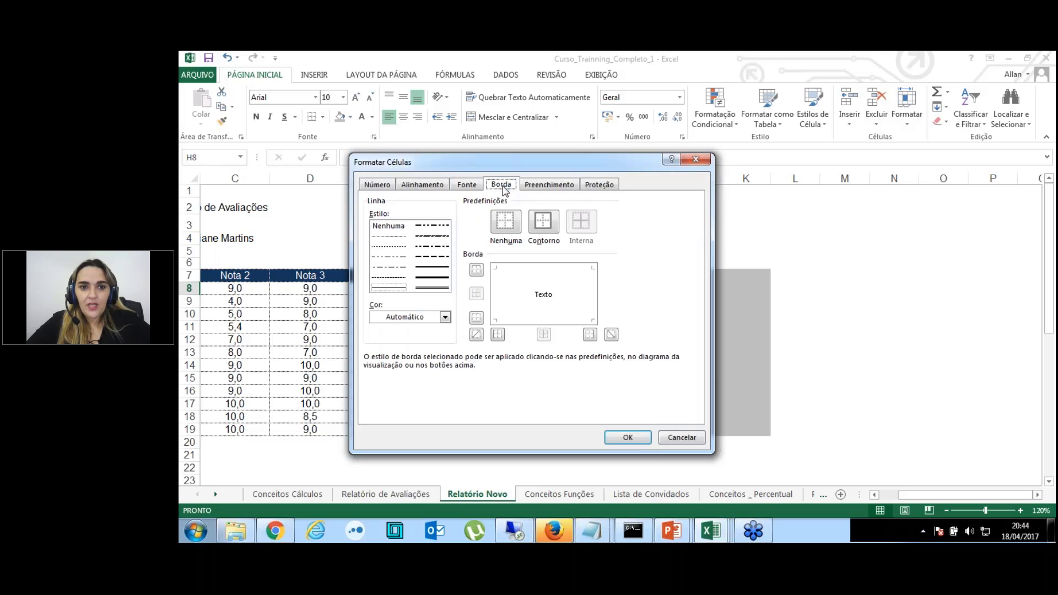
left_click(593, 292)
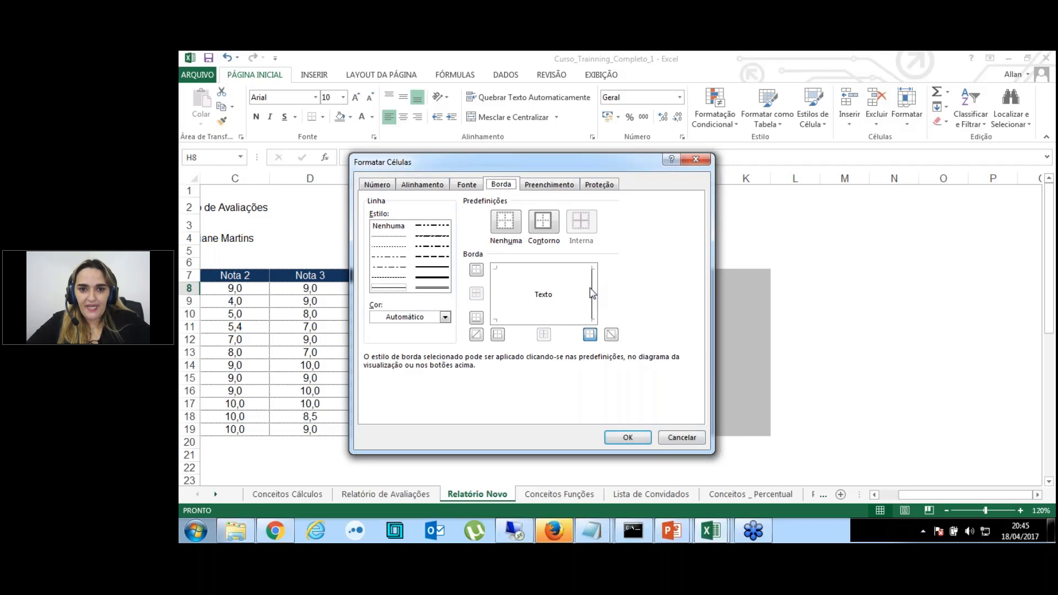
left_click(571, 320)
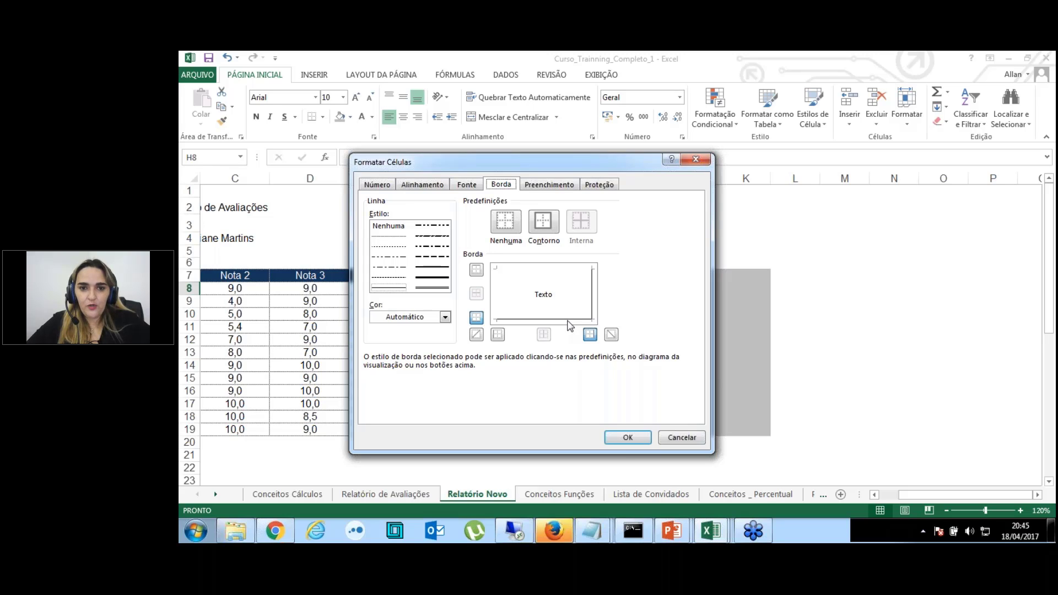
left_click(445, 318)
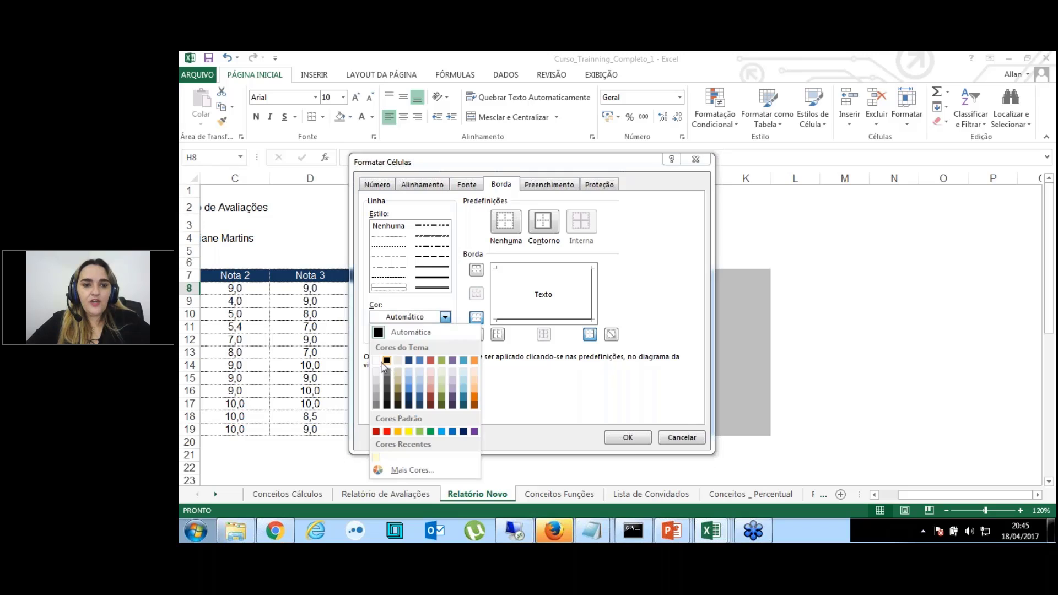
left_click(376, 360)
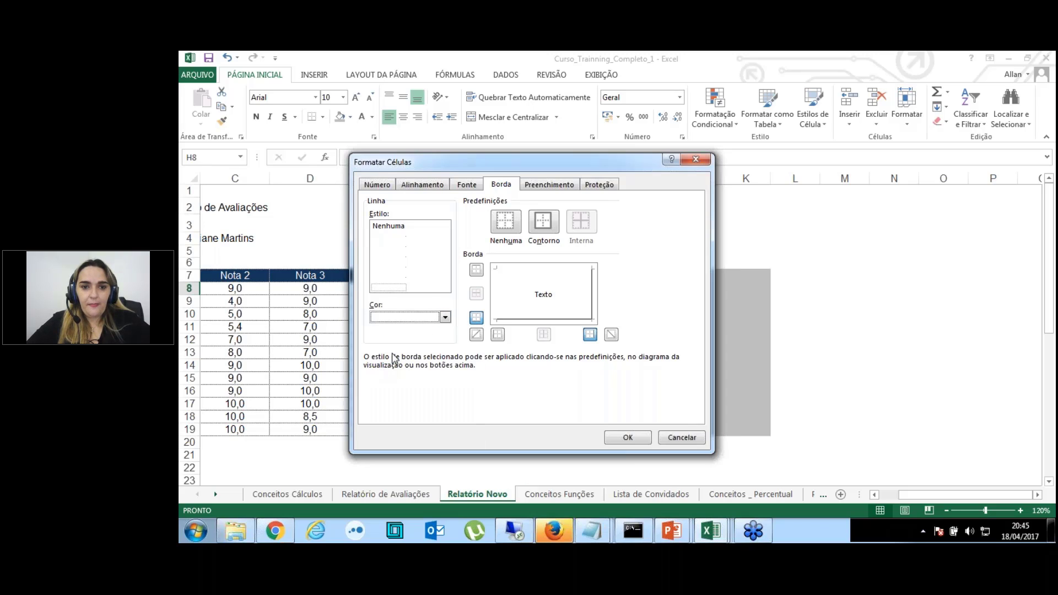
left_click(528, 272)
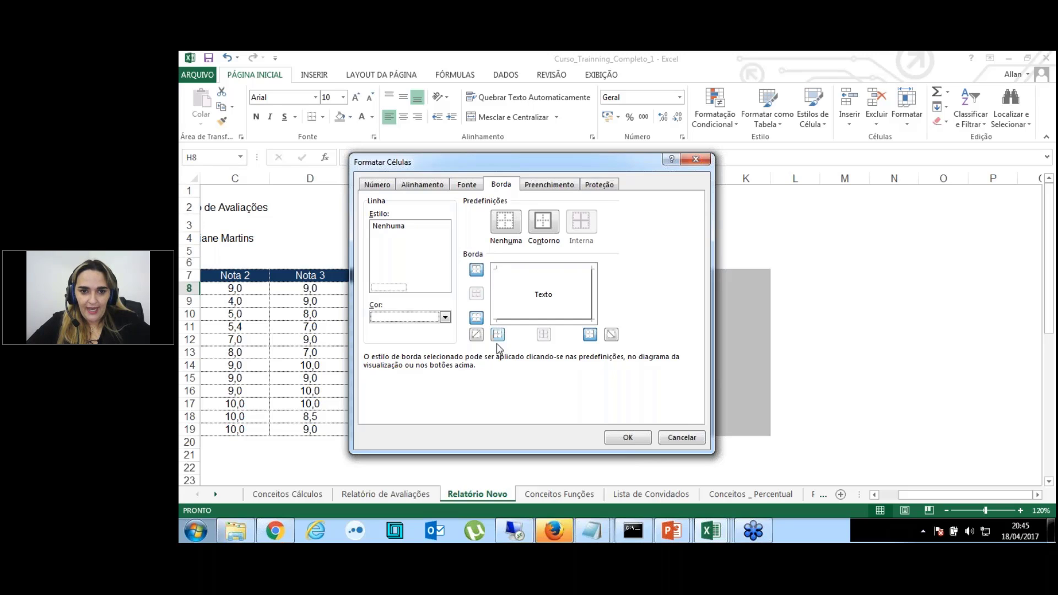
left_click(496, 303)
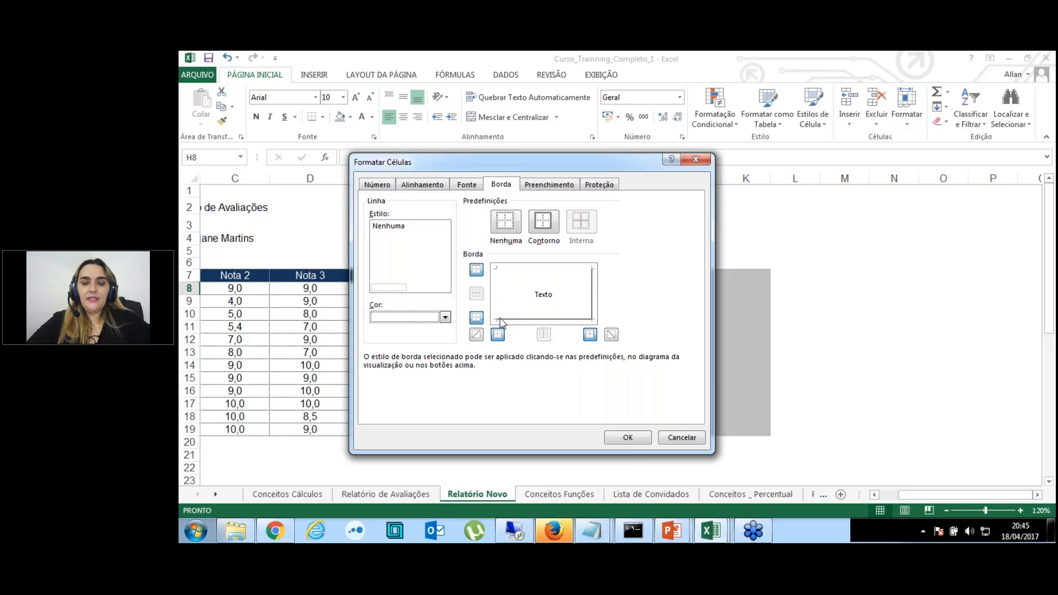
left_click(629, 442)
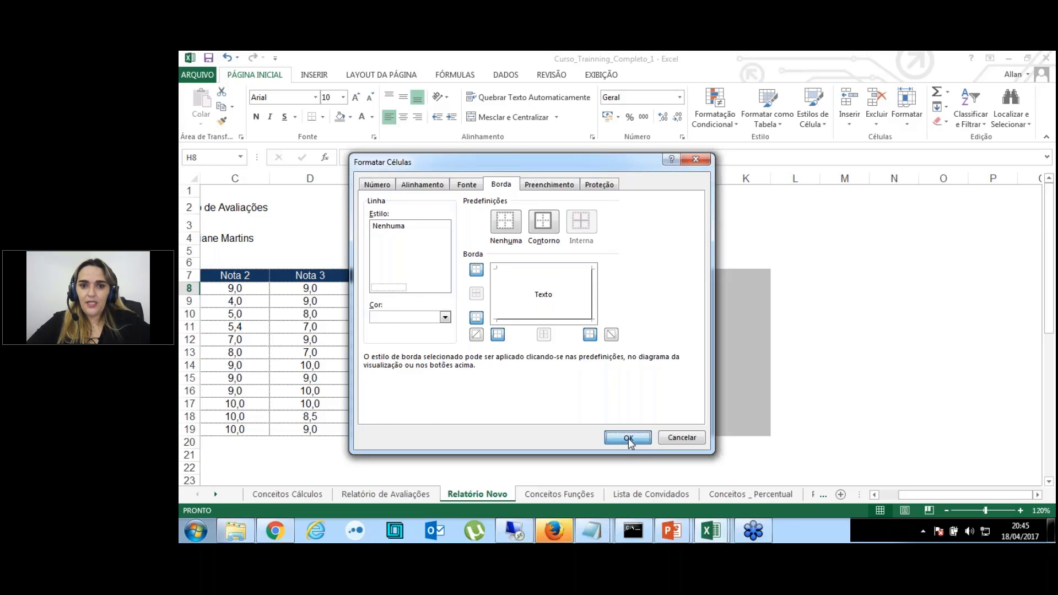
left_click(647, 363)
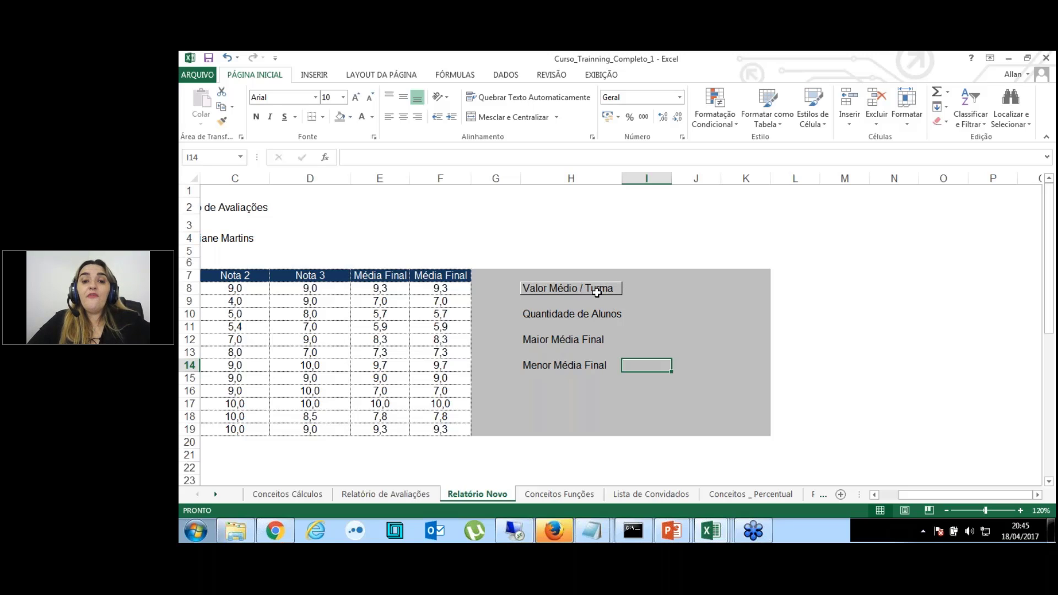
Repeat the raised border formatting on the labels in H10, H12 and H14.
left_click(574, 319)
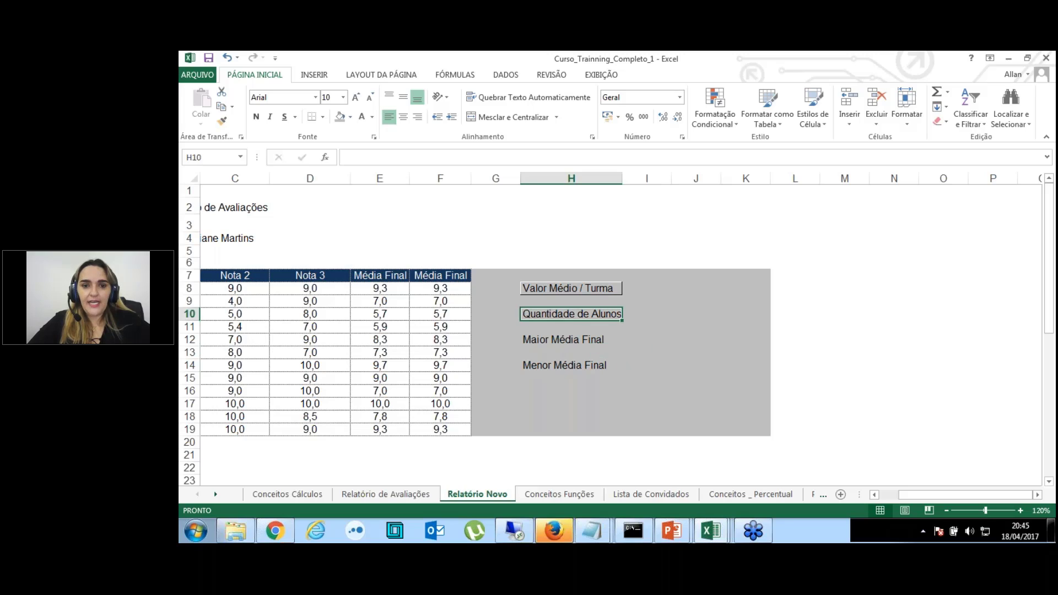
left_click(588, 341)
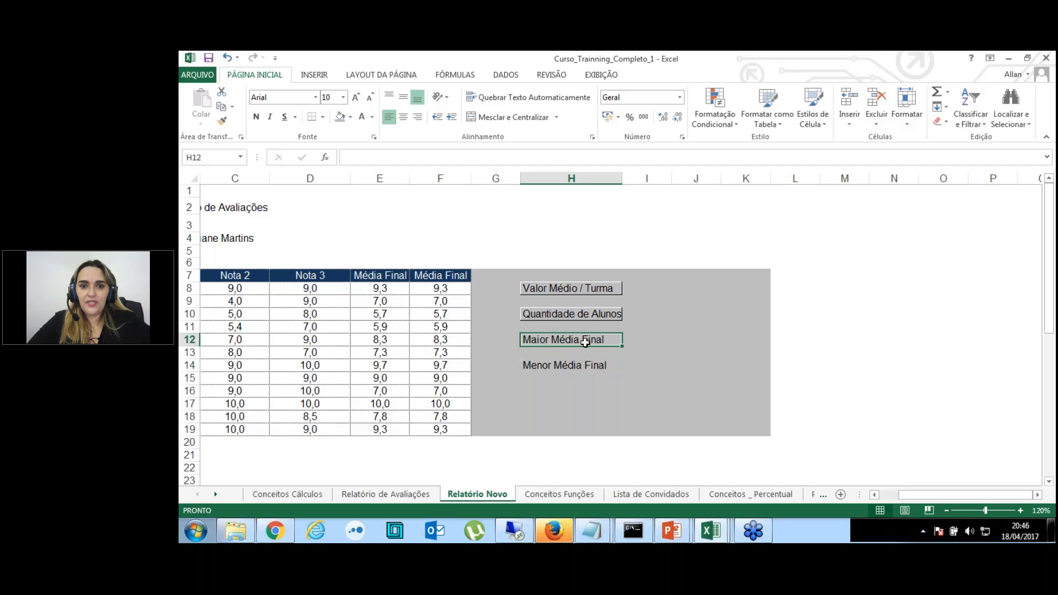
left_click(582, 368)
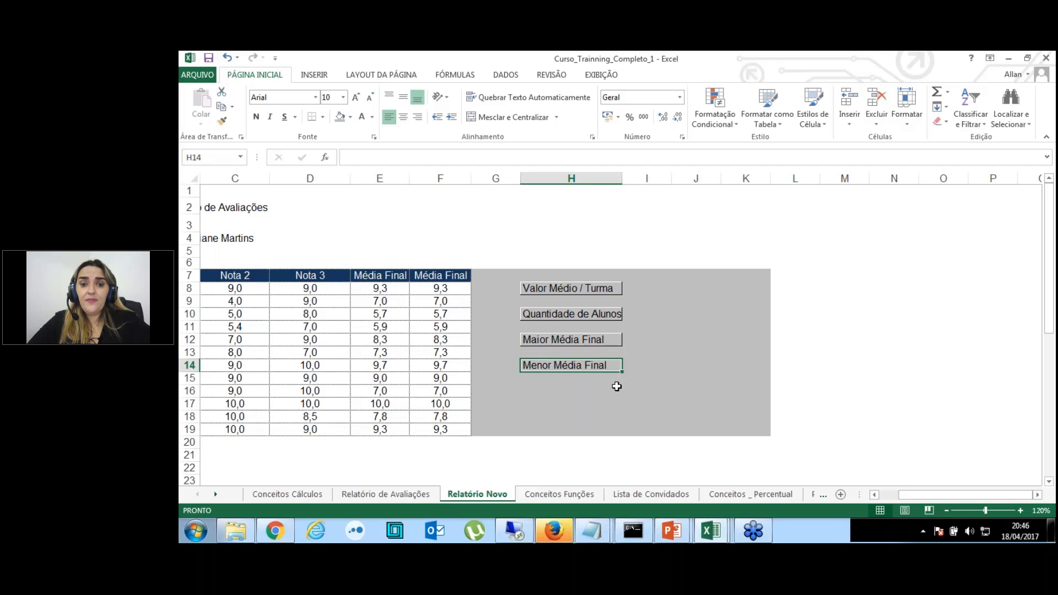
key("Down")
key("Down")
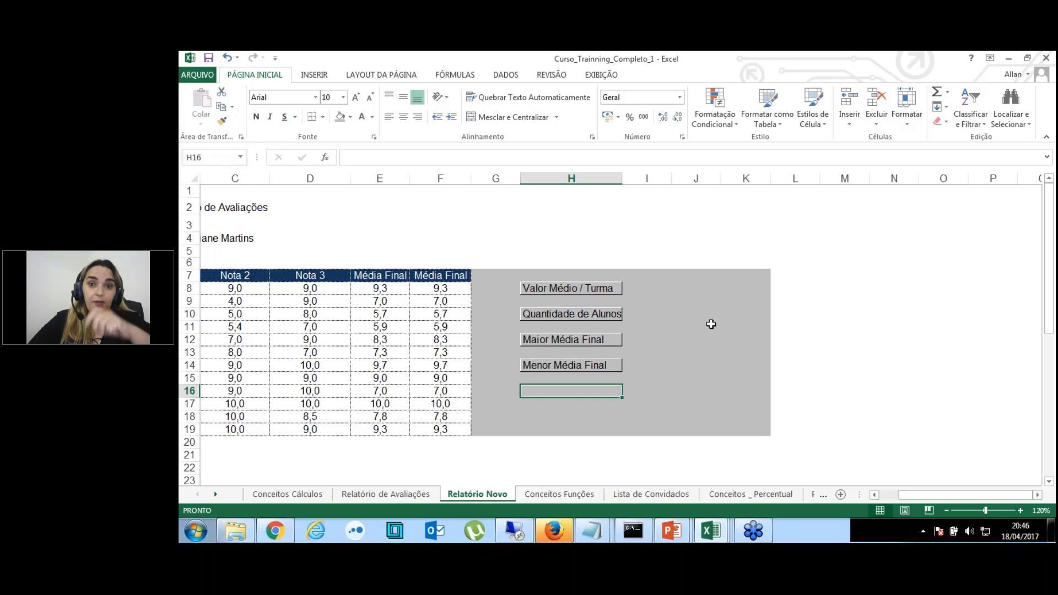
Give cell I8 a sunken look with automatic-colour left and top borders and white bottom and right borders.
left_click(648, 289)
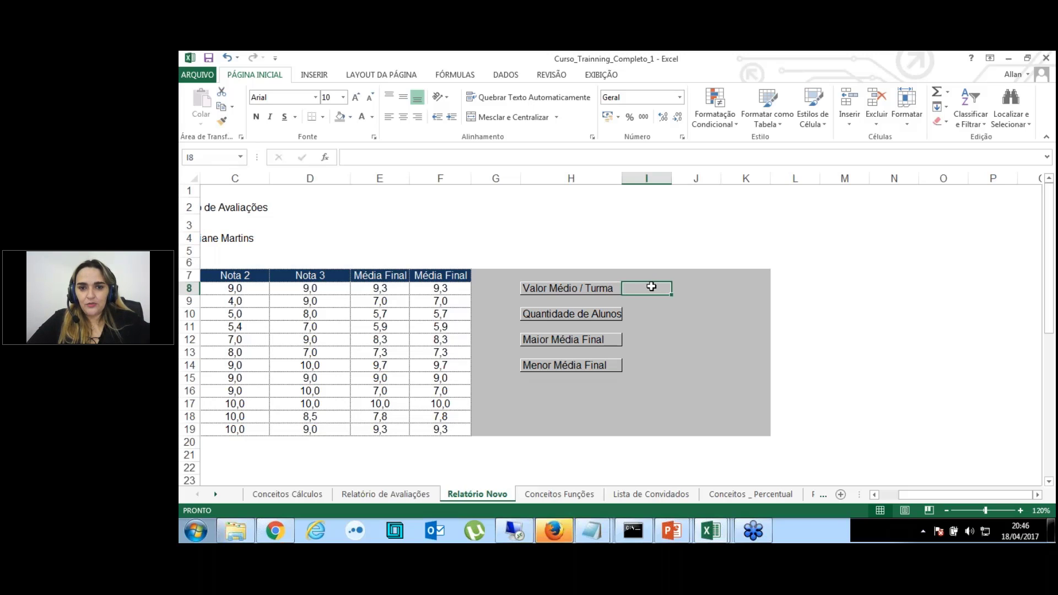
left_click(1054, 355)
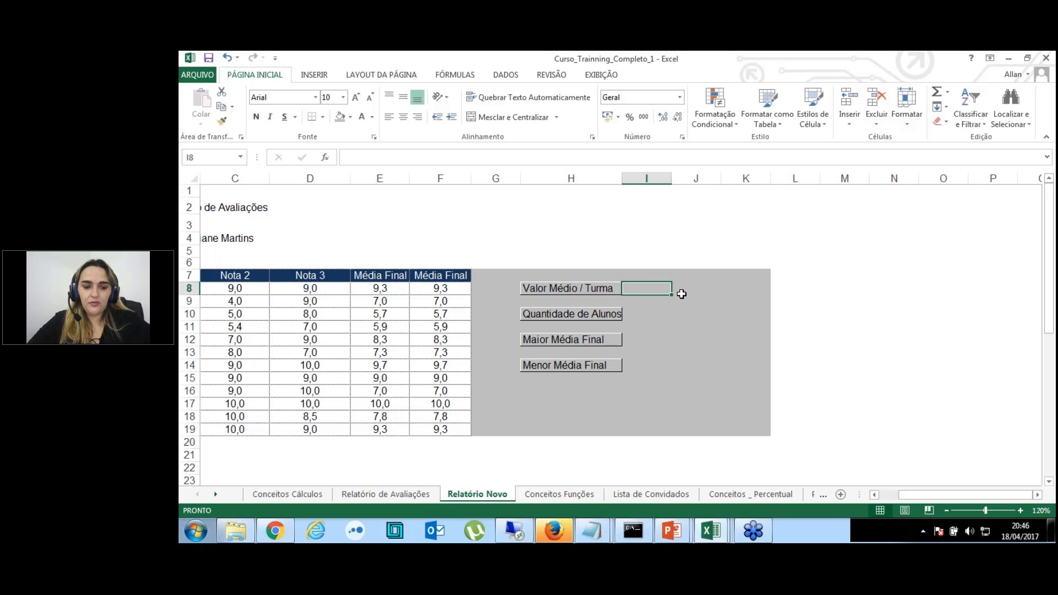
key("ctrl+1")
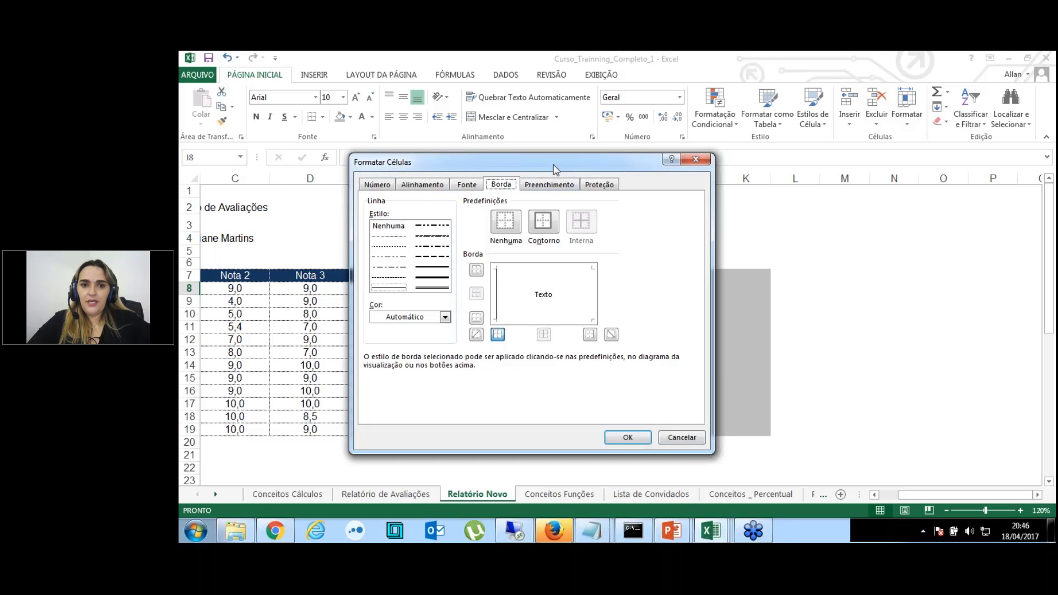
left_click_drag(555, 169, 581, 319)
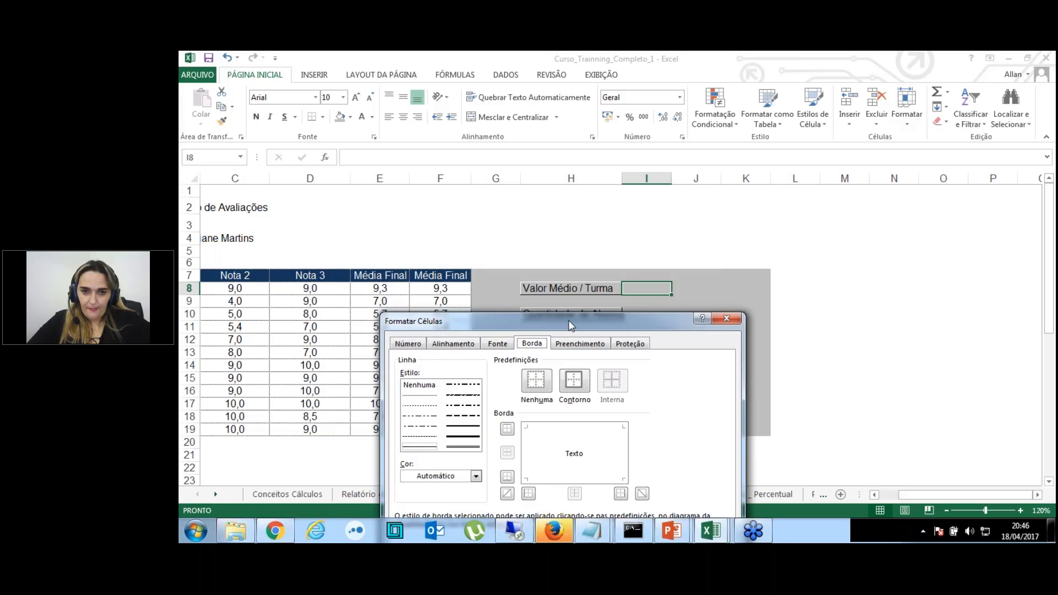
left_click_drag(571, 325, 544, 190)
left_click(503, 308)
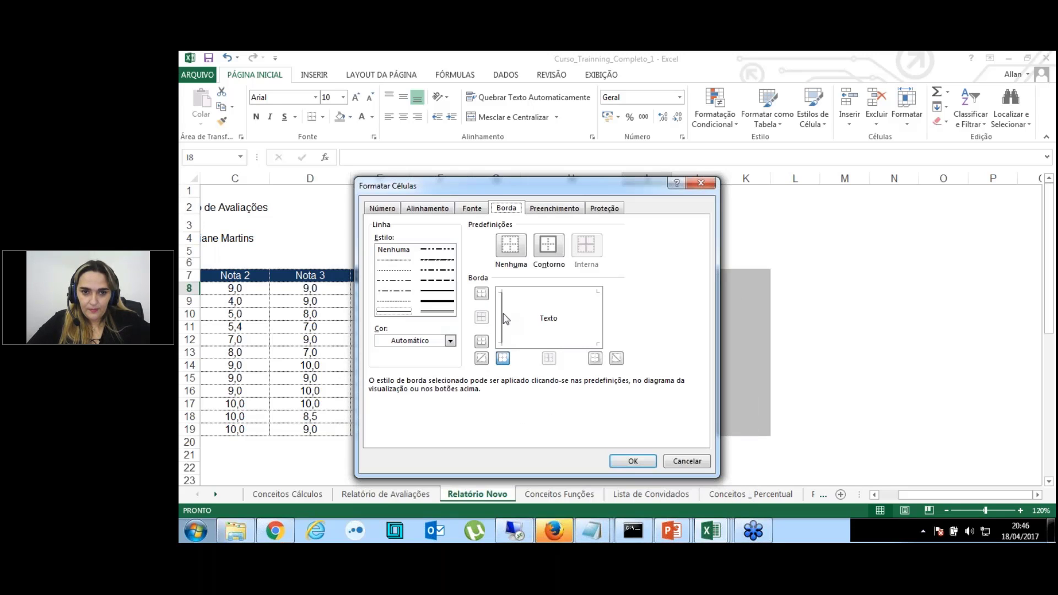
left_click(534, 295)
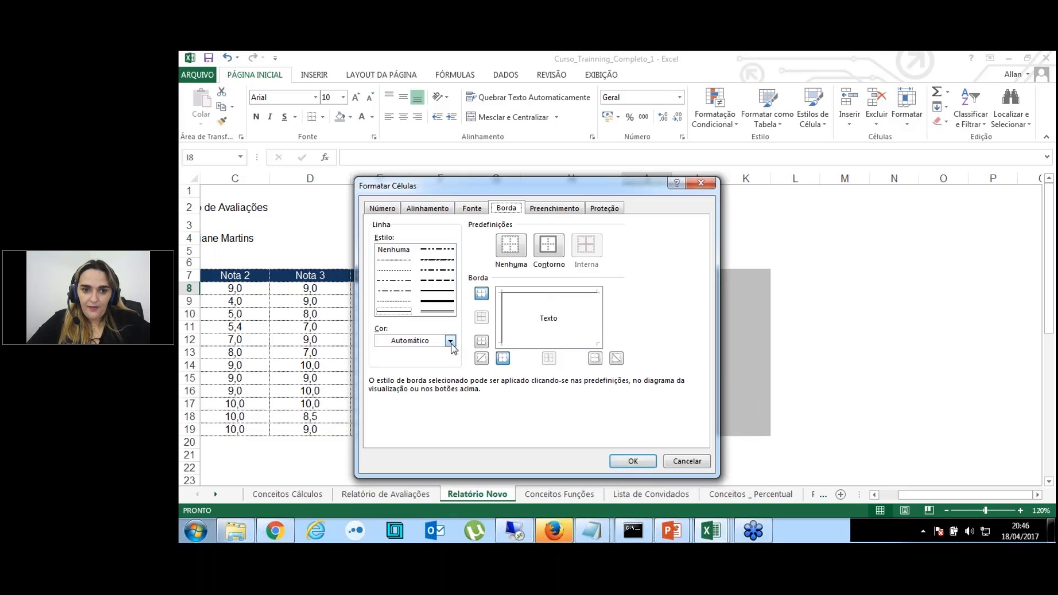
left_click(449, 344)
left_click(450, 341)
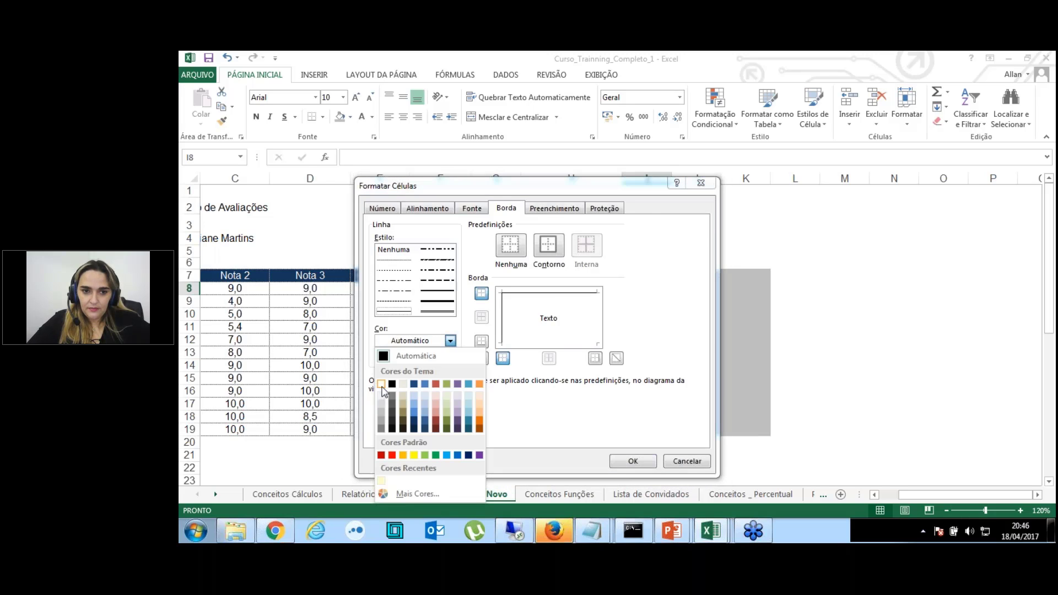
left_click(385, 374)
left_click(557, 347)
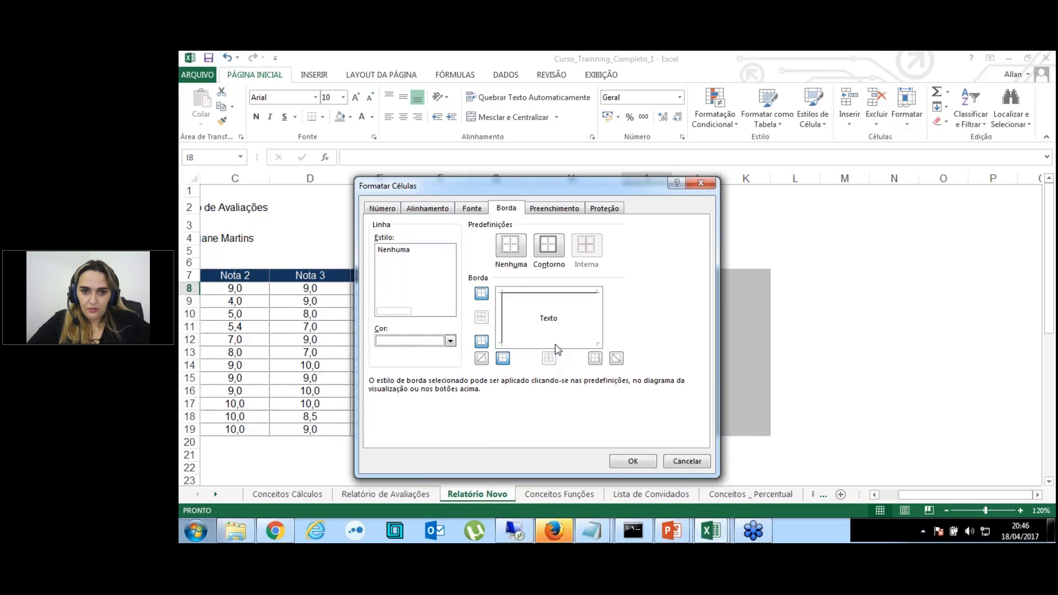
left_click(596, 322)
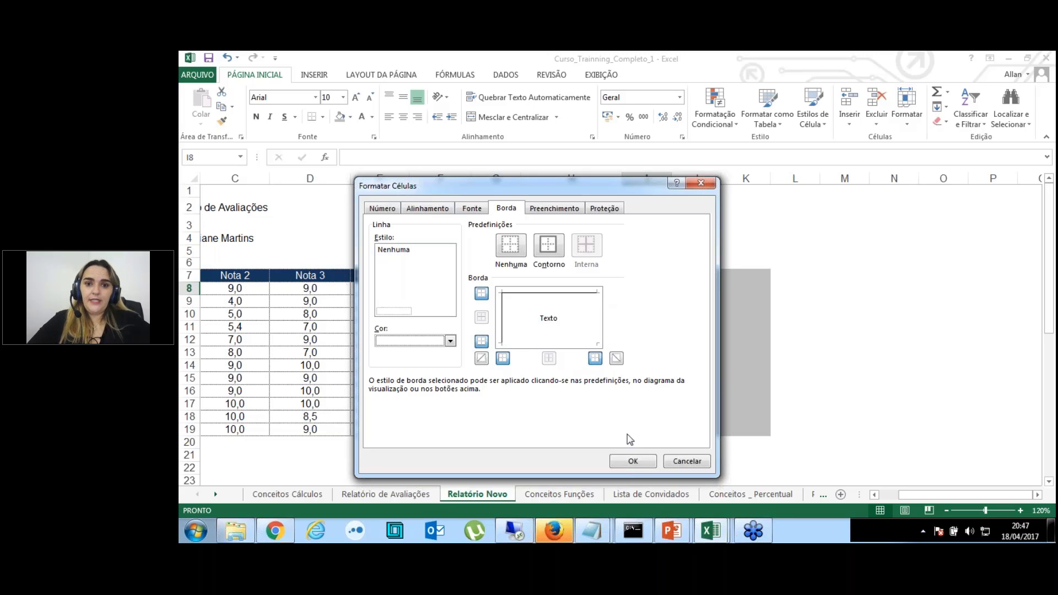
left_click(632, 461)
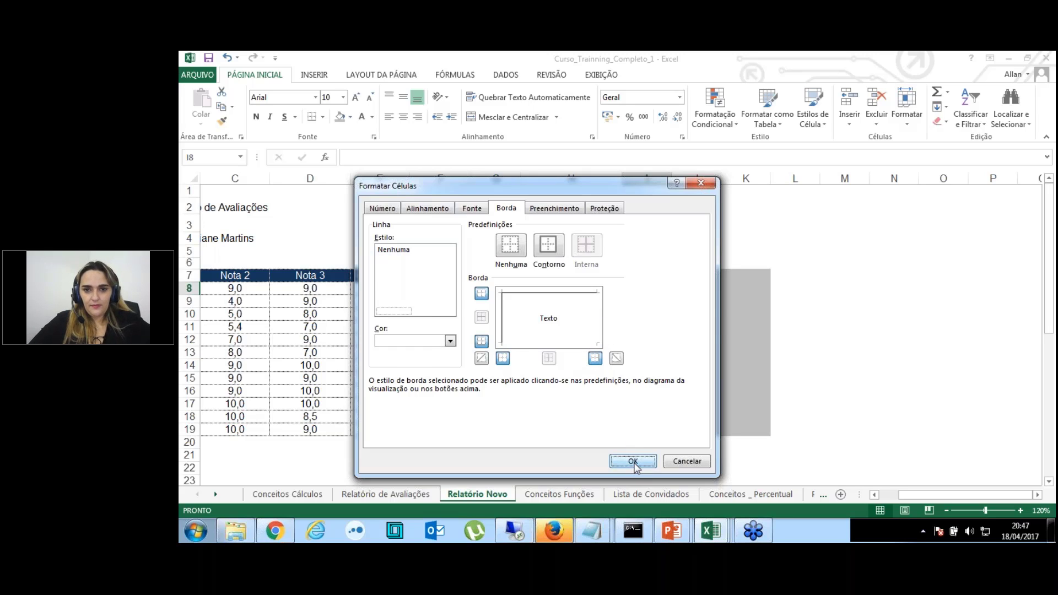
left_click(650, 365)
left_click(650, 378)
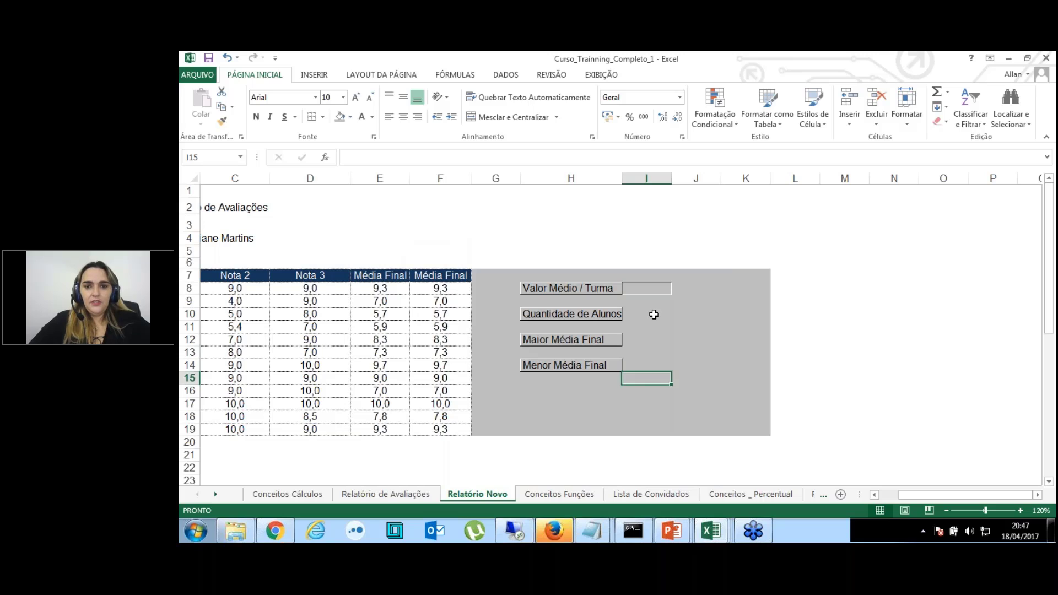
Repeat the sunken border formatting on the value cells I10, I12 and I14.
left_click(654, 314)
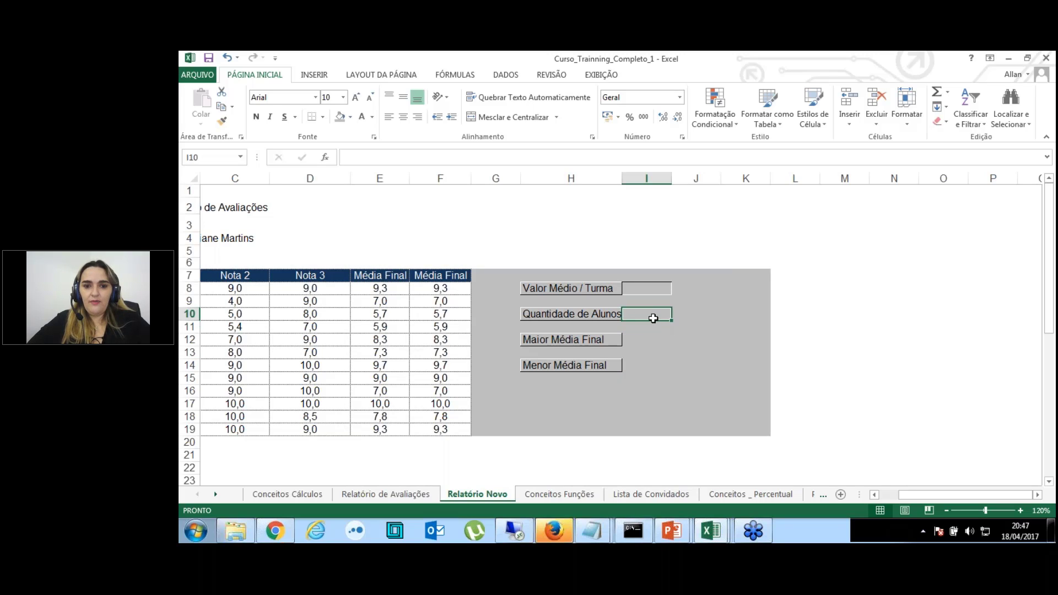
key("Down")
key("Down")
key("Down")
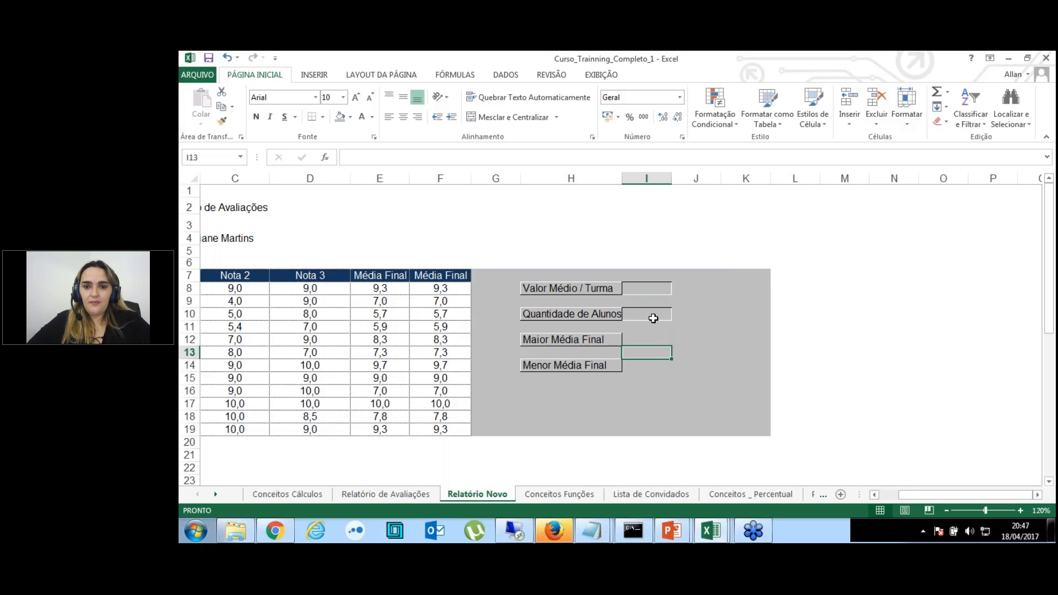
key("Up")
key("Down")
key("Down")
key("Down")
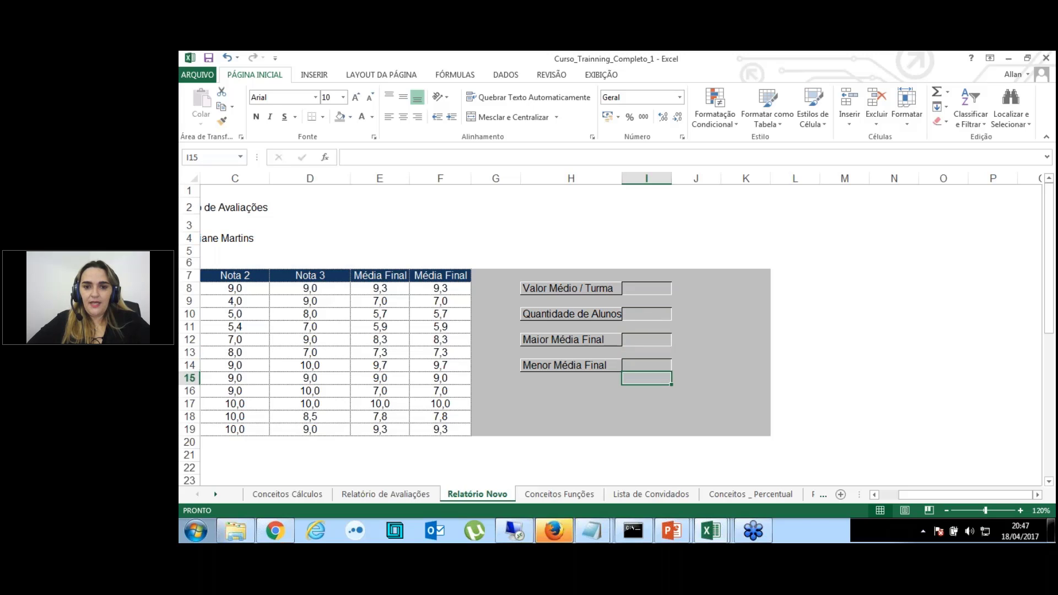
key("Down")
key("Down")
key("Down")
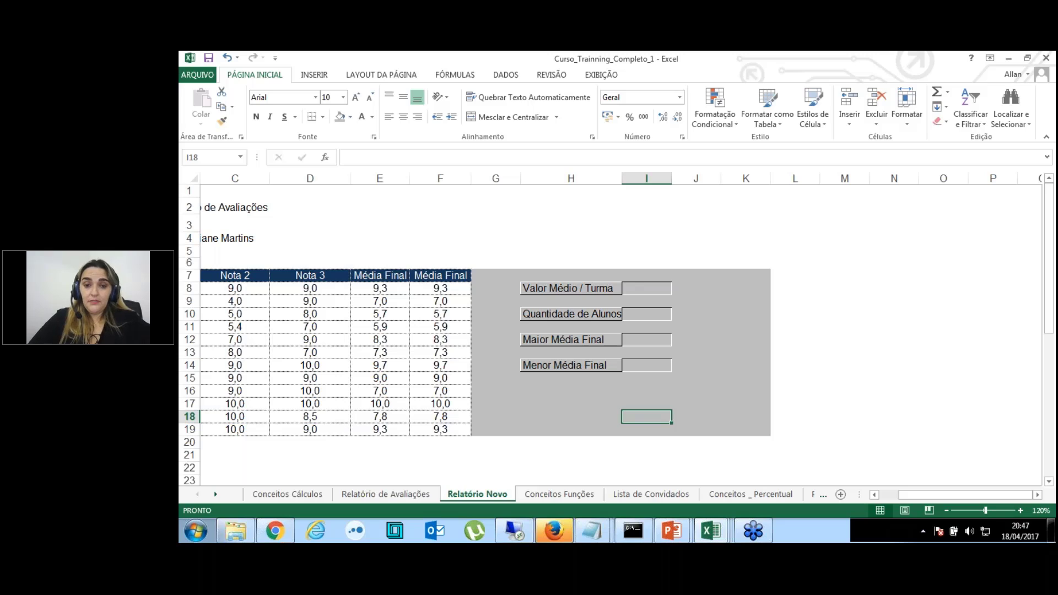
key("Left")
key("Left")
key("Left")
key("Left")
key("Left")
key("Left")
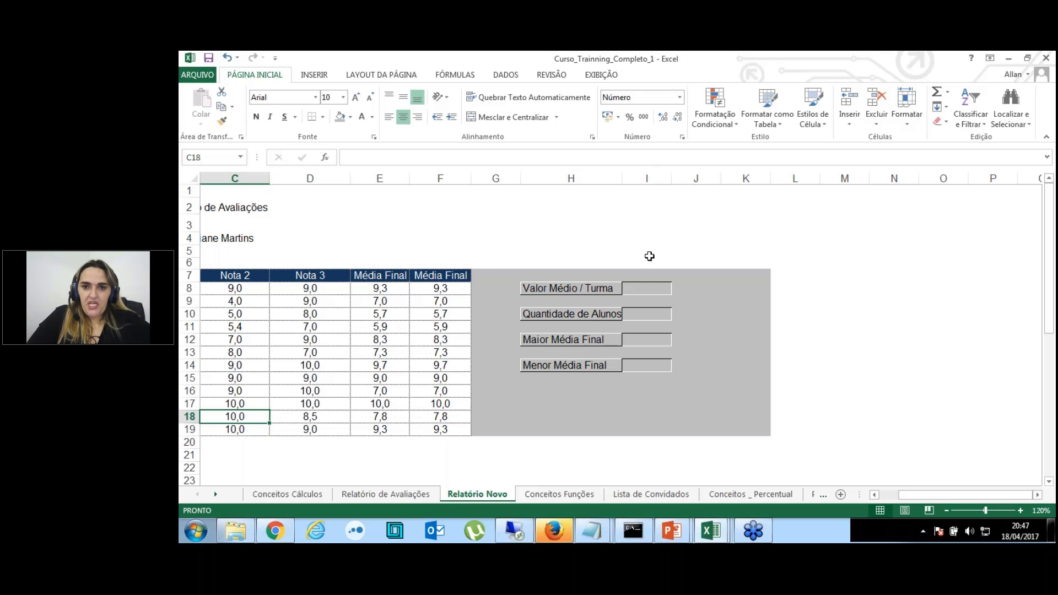
Hide all columns from K through the last sheet column, XFD.
left_click(570, 177)
left_click(744, 177)
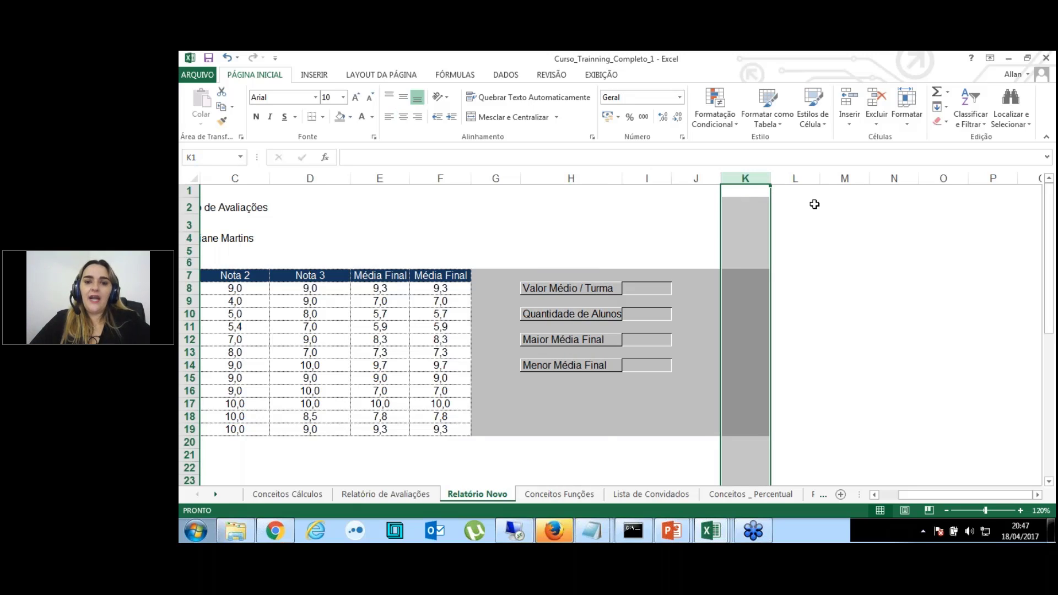
left_click(763, 176)
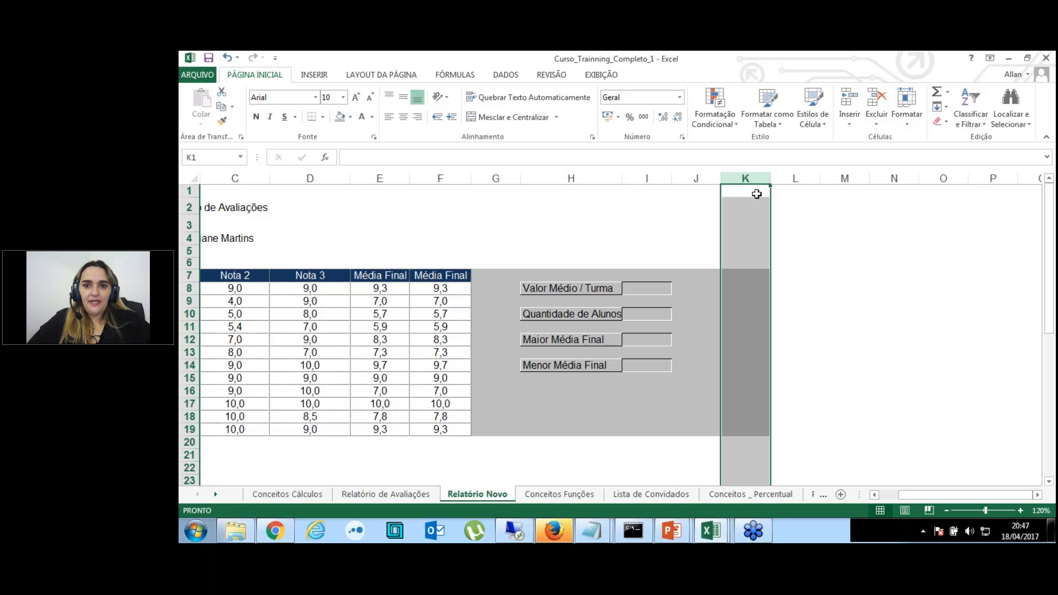
key("ctrl+shift+Right")
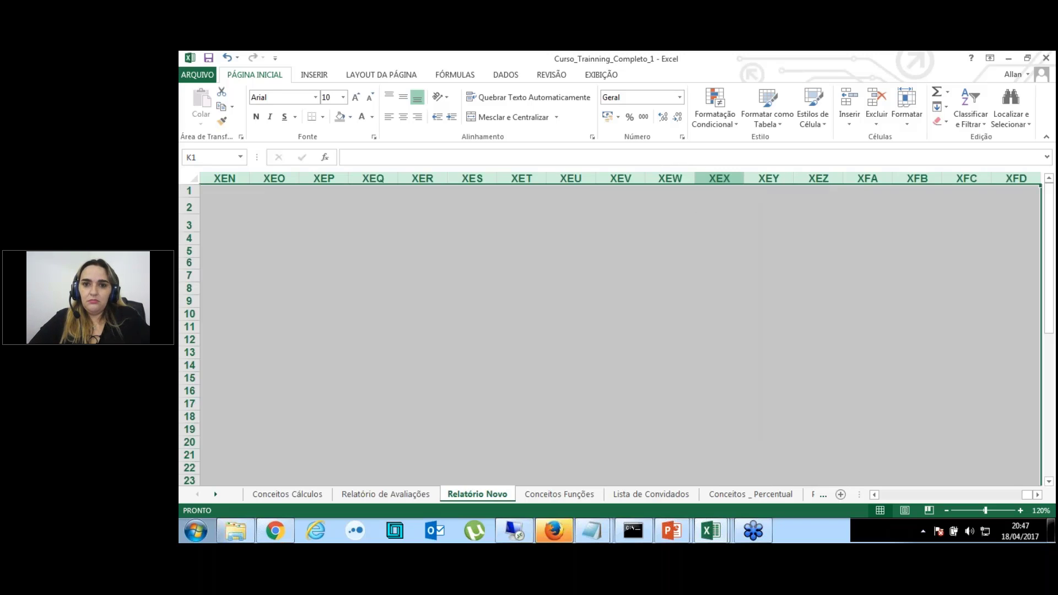
right_click(708, 188)
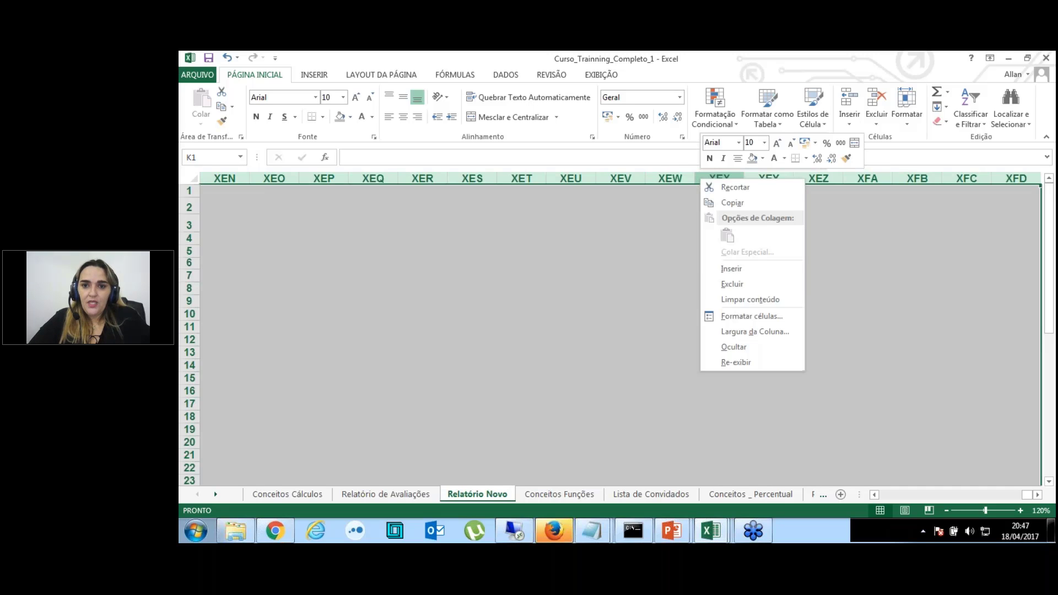
left_click(732, 346)
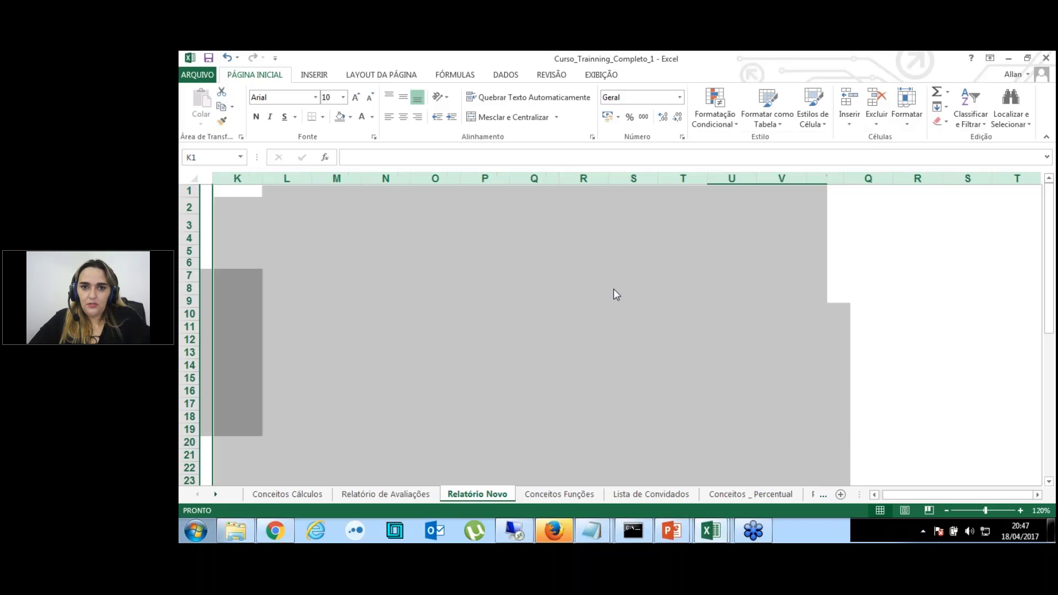
Examine the sheet's remaining visible columns by moving back and forth along row 4 between the grades table and column J.
left_click(539, 244)
key("Left")
key("Left")
key("Left")
key("Left")
key("Left")
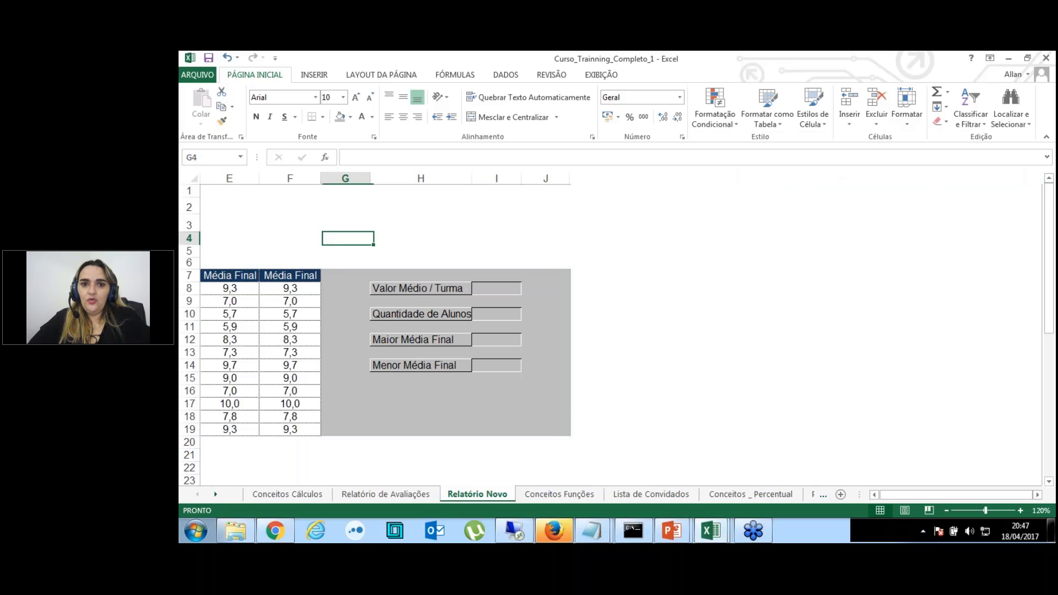
key("Left")
key("Right")
key("Right")
key("Right")
key("Right")
key("Right")
key("Right")
key("Left")
key("Left")
key("Left")
key("Left")
key("Left")
key("Left")
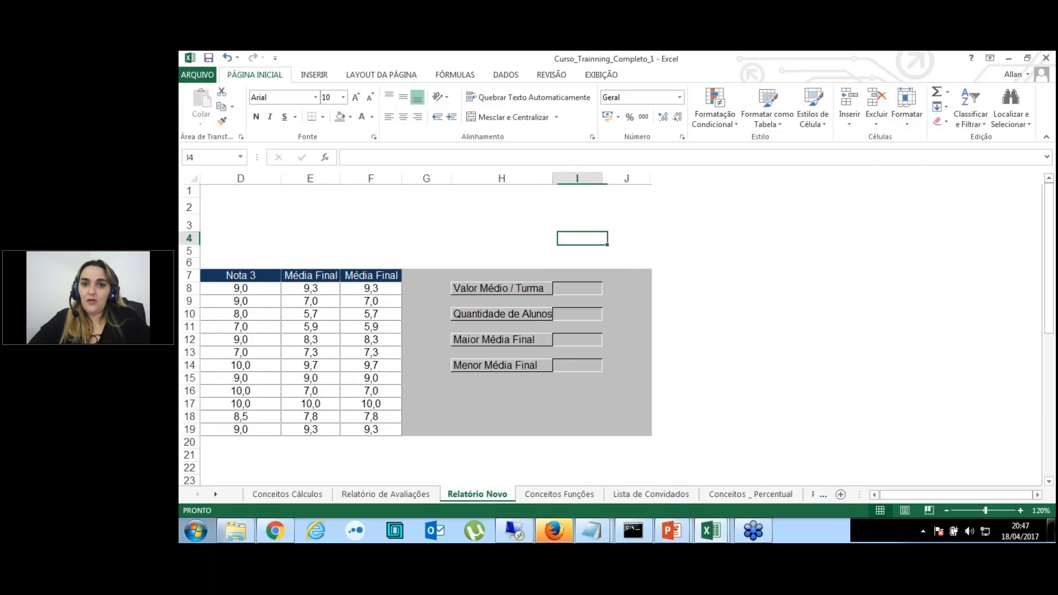
key("Left")
key("Left")
key("Left")
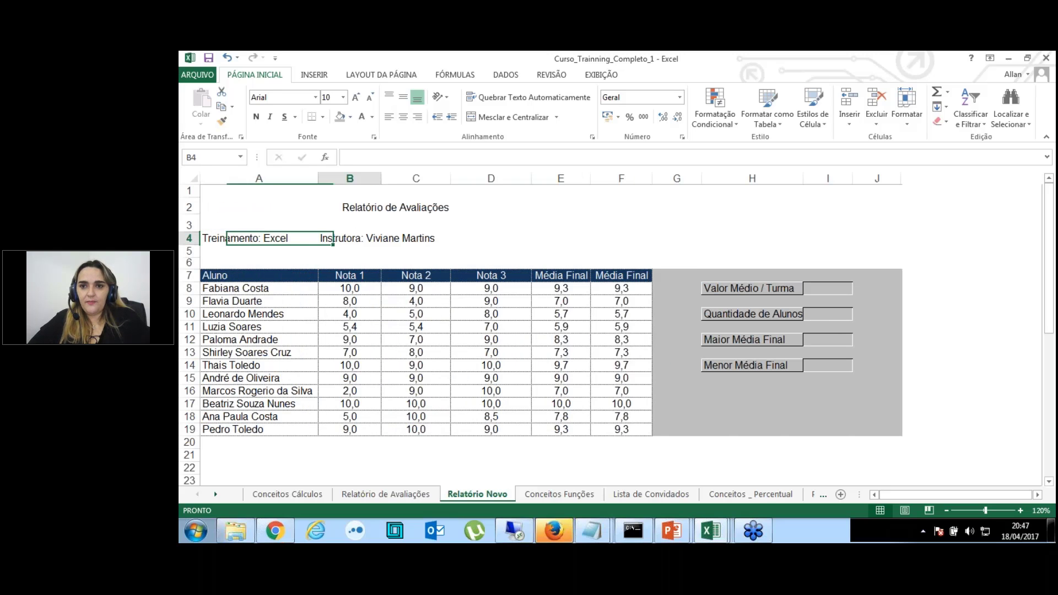
key("Right")
key("Right")
key("Right")
key("Right")
key("Right")
key("Right")
key("Right")
key("Right")
key("Right")
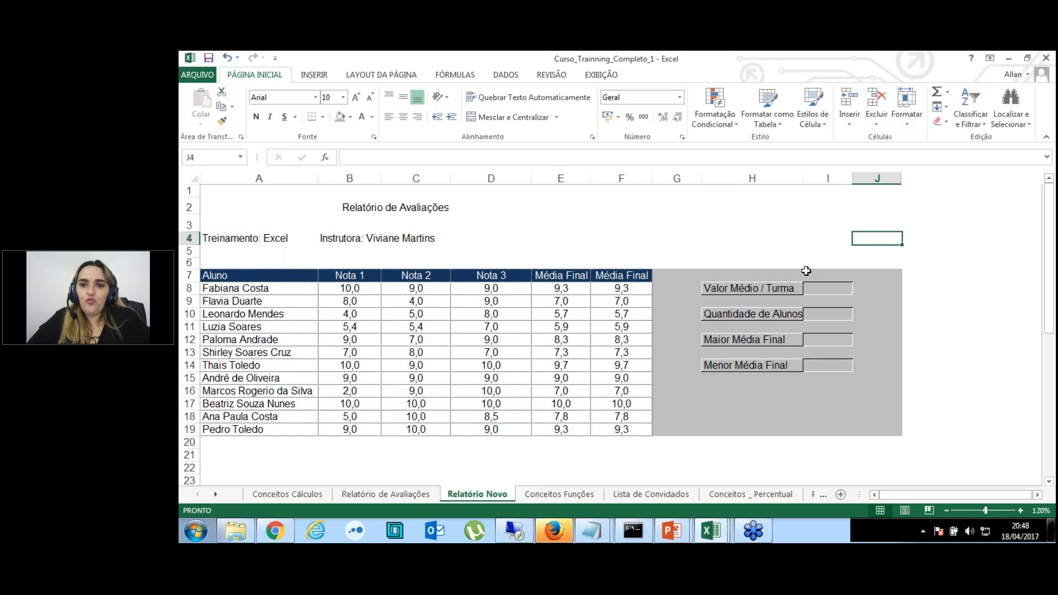
key("Left")
key("Left")
key("Right")
key("Right")
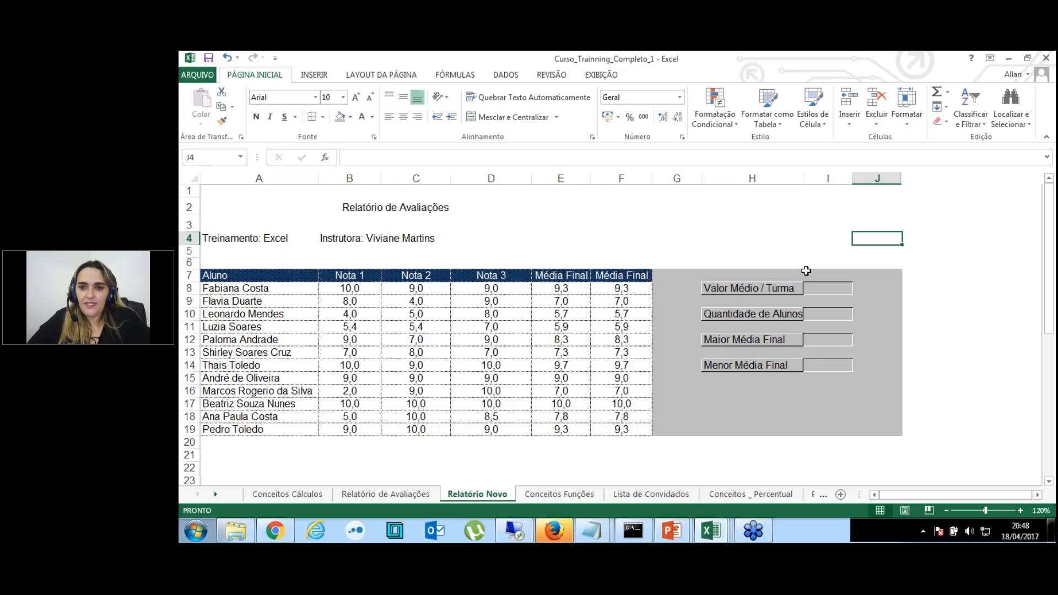
Calculate the class average in I8 with the formula =media(F8:F19).
left_click(817, 291)
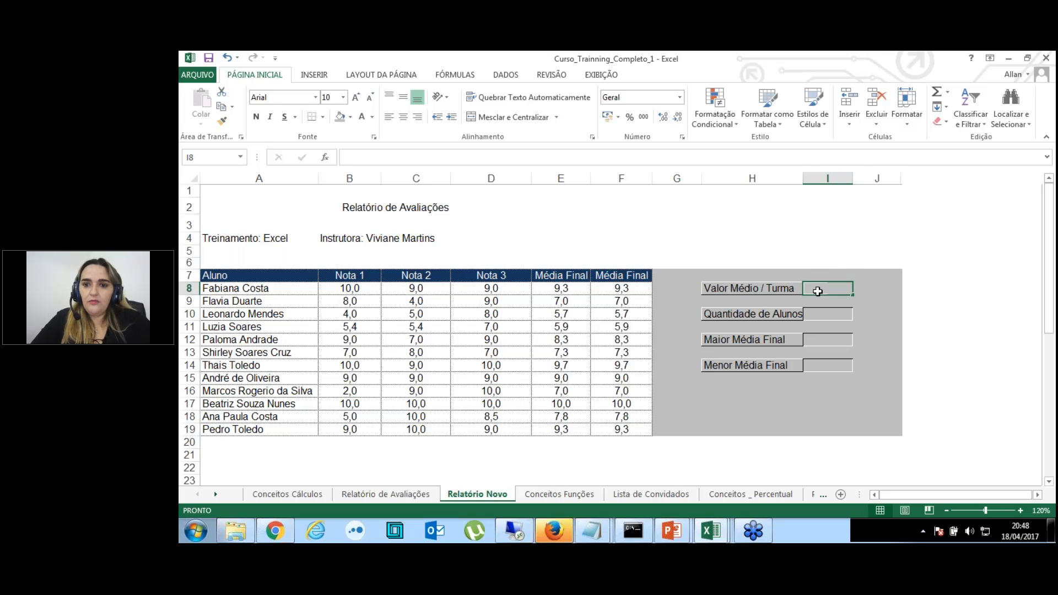
type("=med")
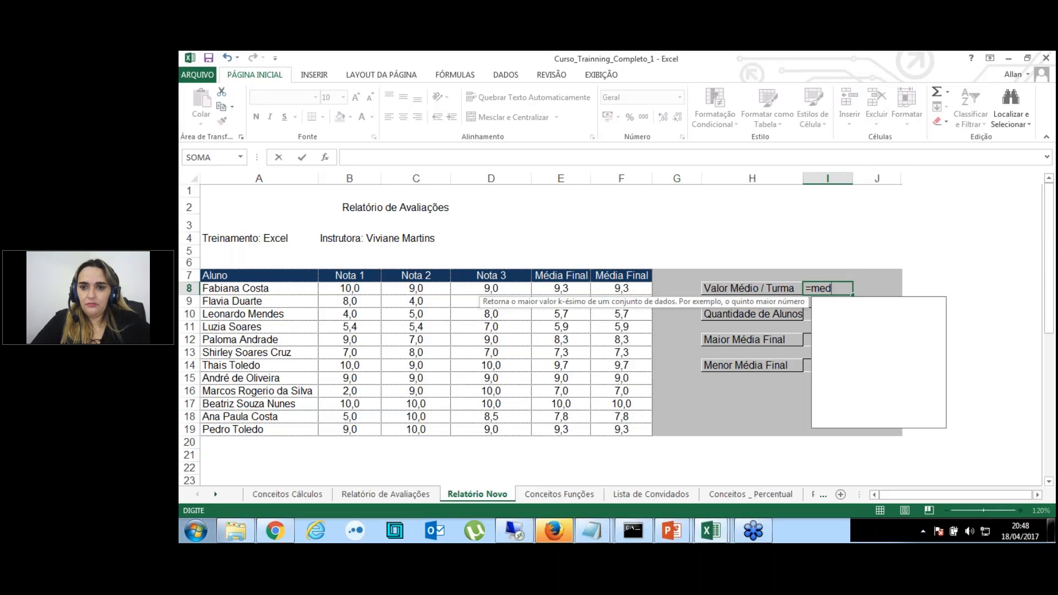
type("ia(")
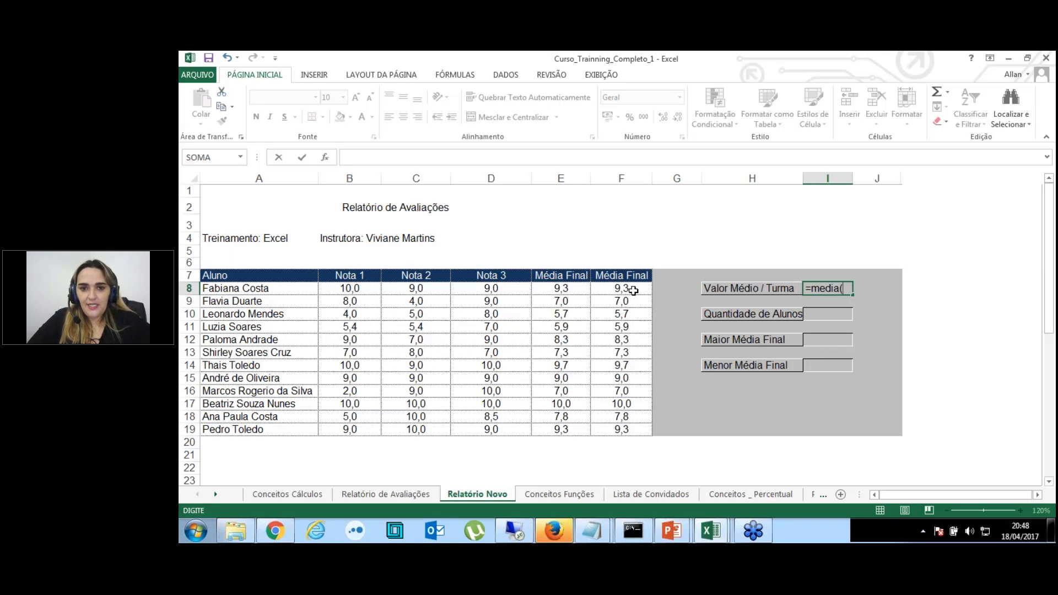
left_click_drag(633, 290, 621, 433)
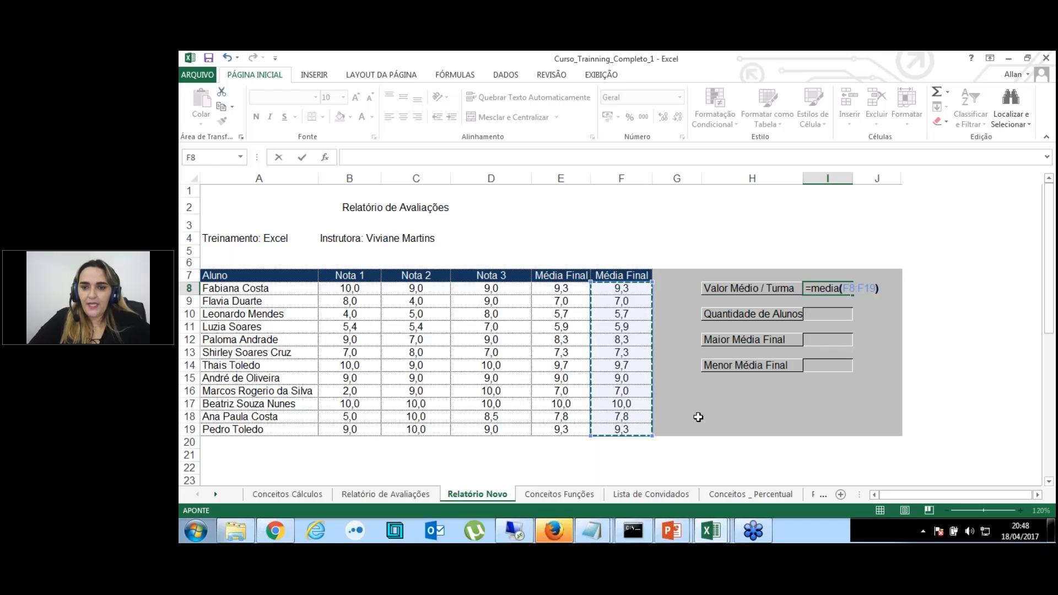
type(")")
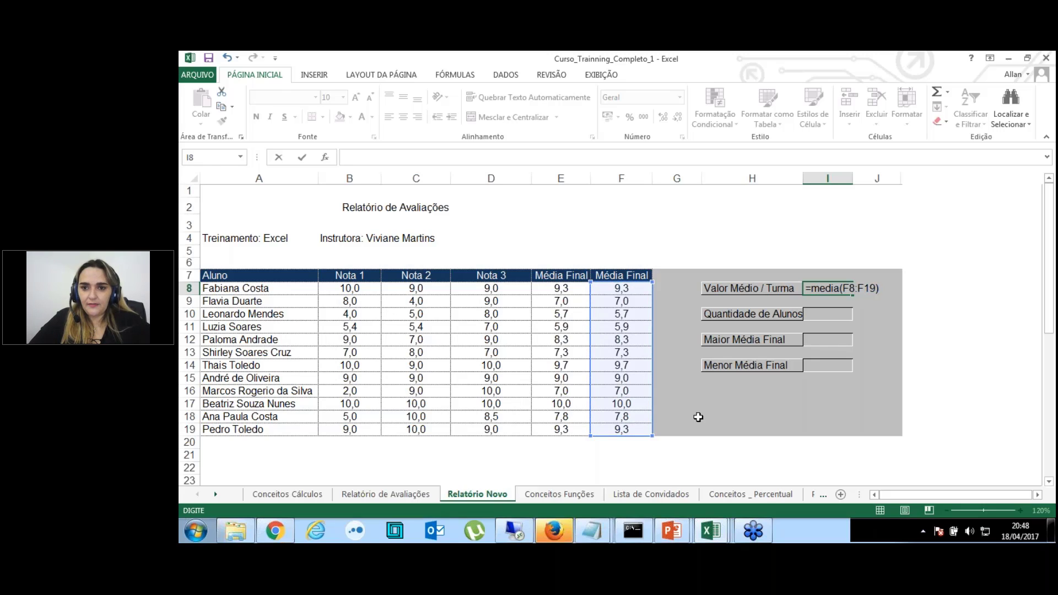
key("Return")
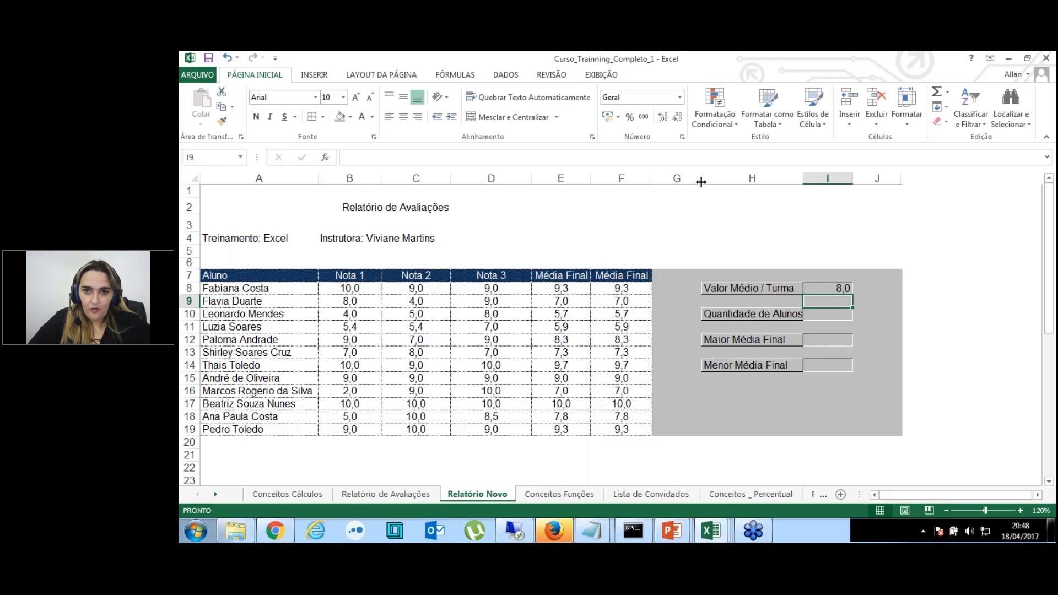
Narrow column G between the grades and the summary block, and review the average formula in I8.
left_click_drag(701, 181, 664, 183)
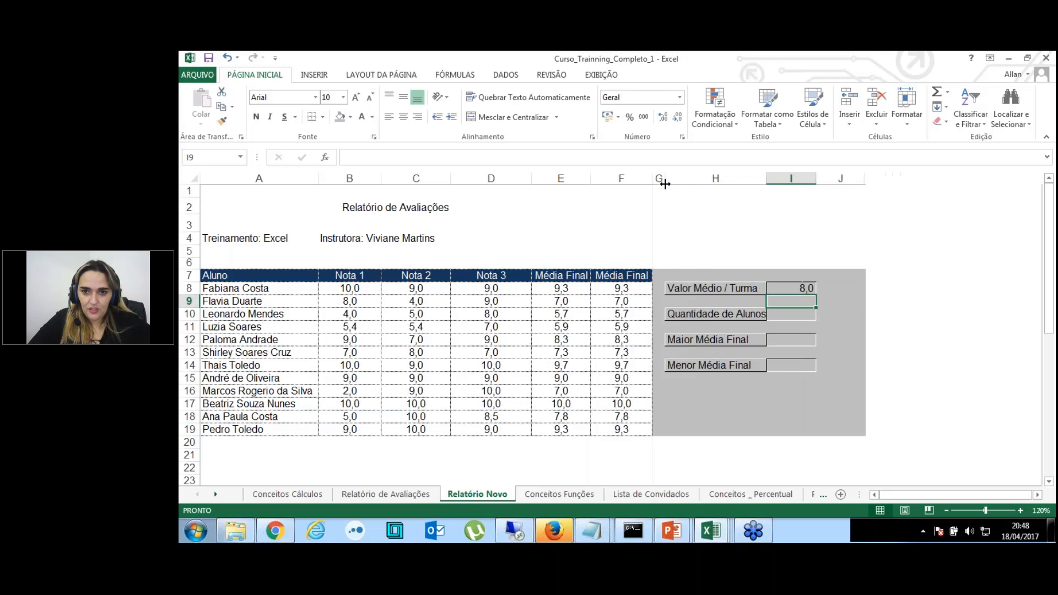
double_click(806, 290)
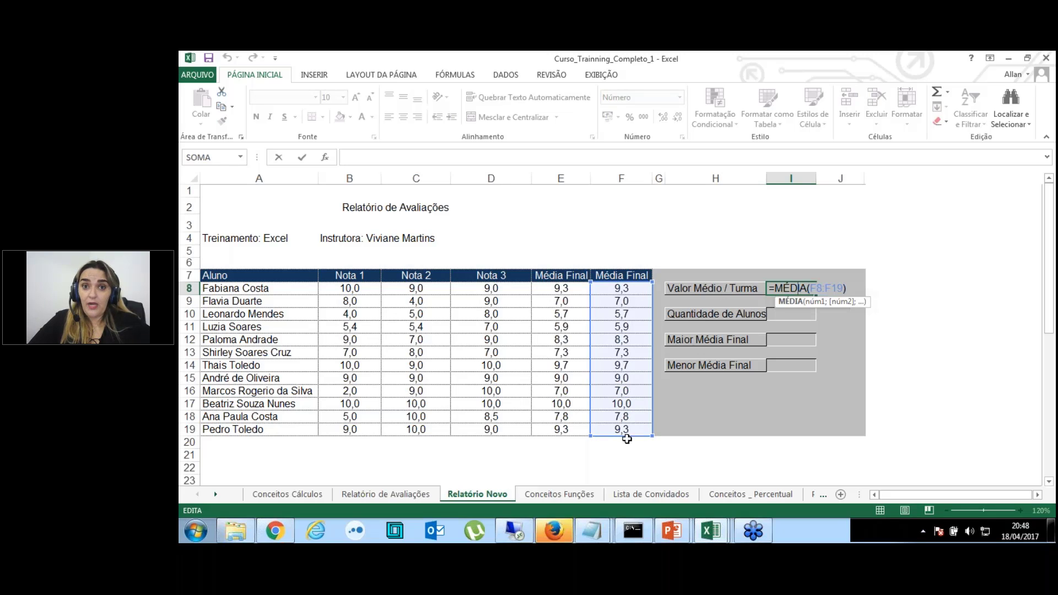
key("Return")
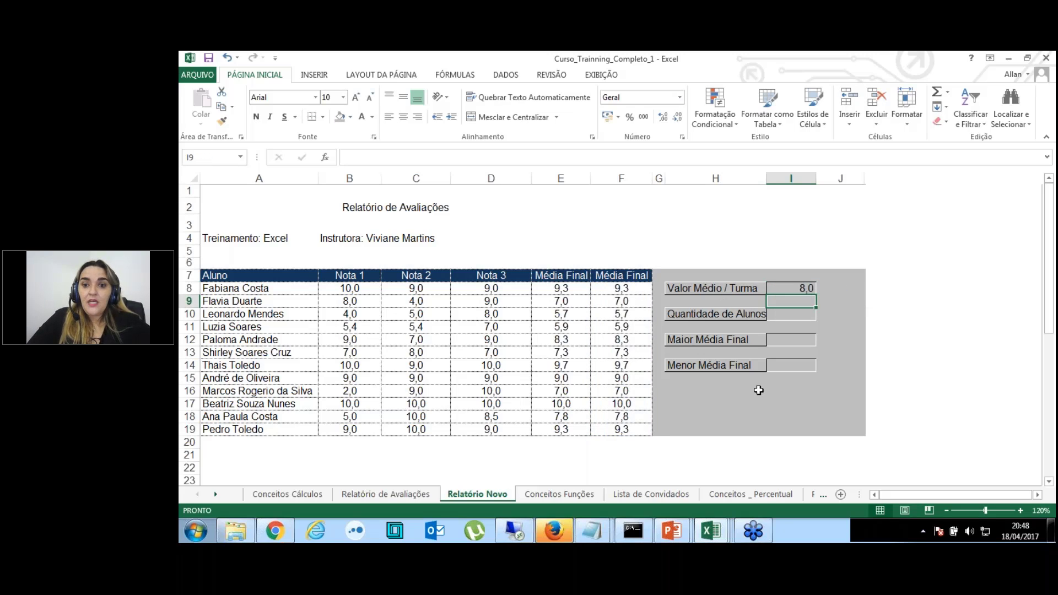
Count the students in I10 with the formula =cont.valores(A8:A19) and review the finished formula.
left_click(798, 318)
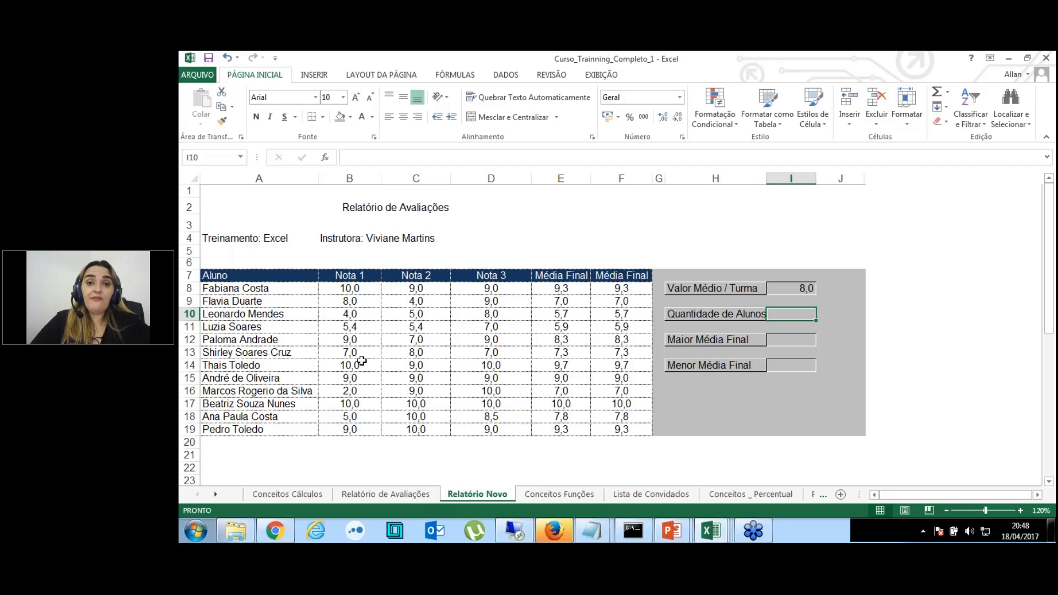
type("=c")
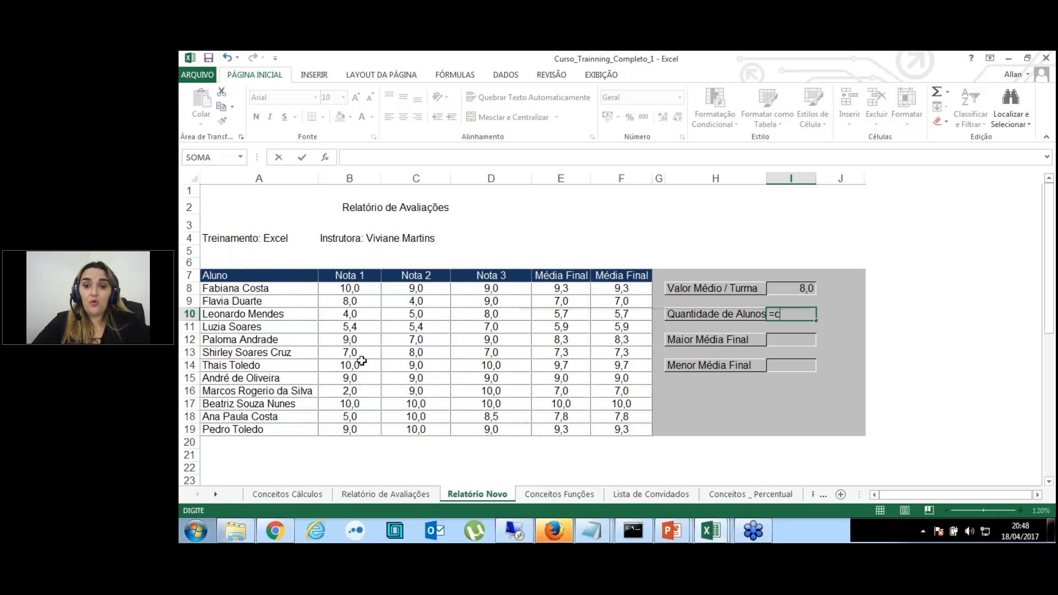
type("ont.")
left_click(361, 360)
type("valo")
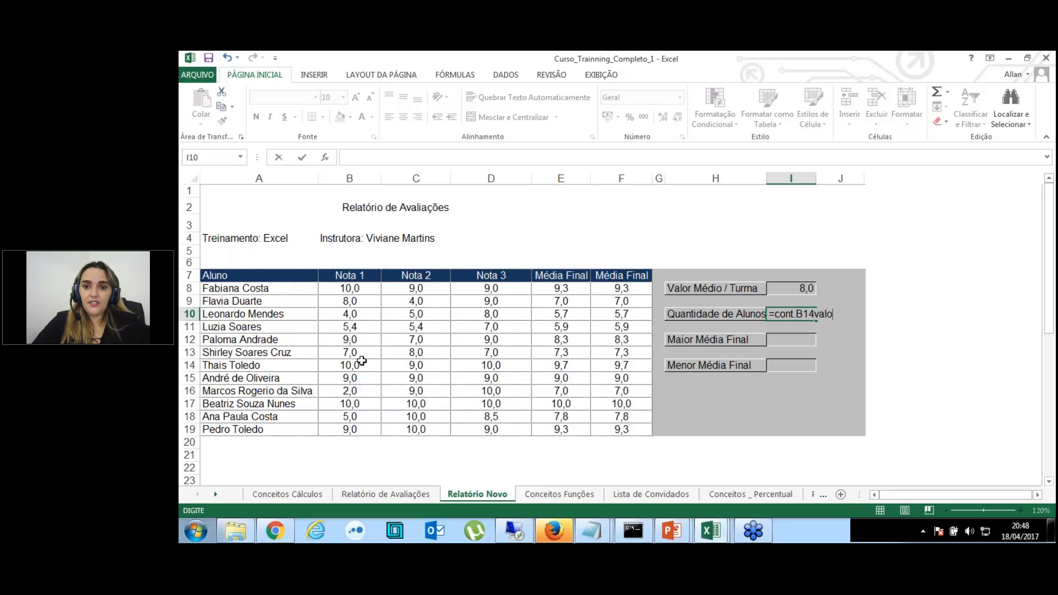
key("BackSpace")
key("BackSpace")
key("BackSpace")
key("BackSpace")
key("BackSpace")
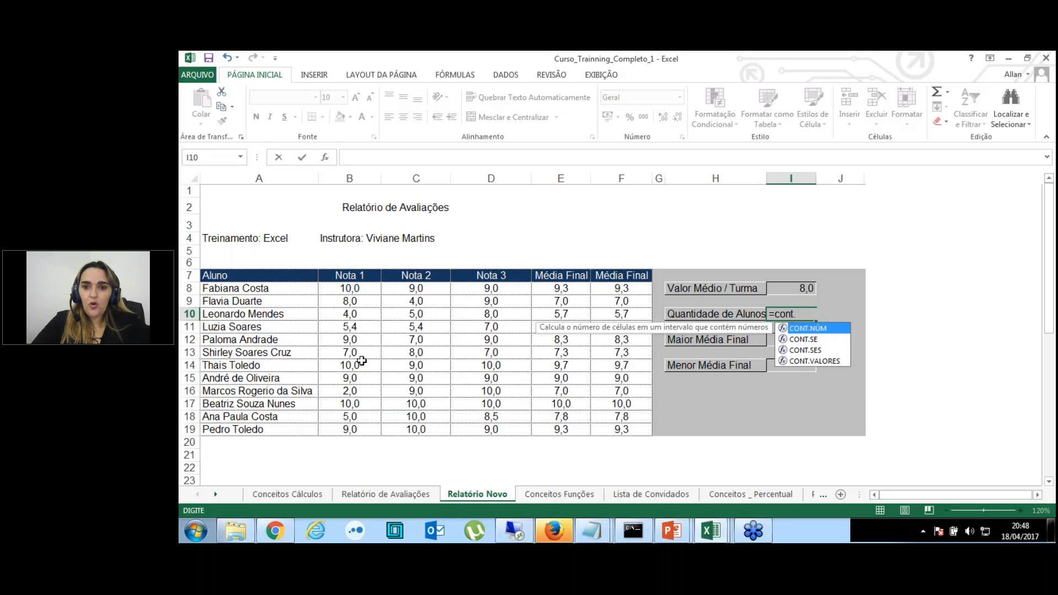
type("valores")
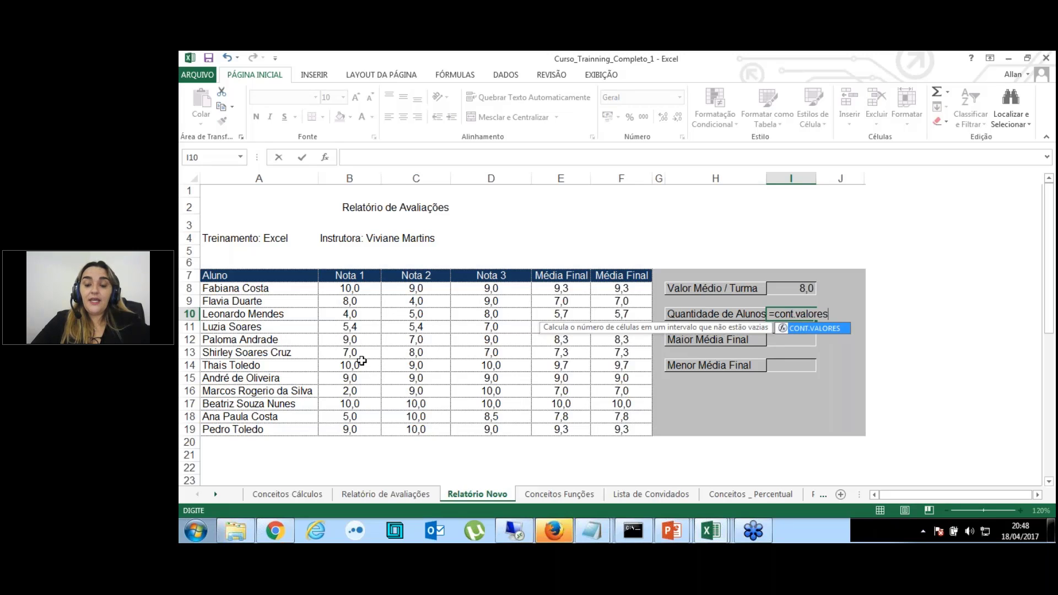
type("(")
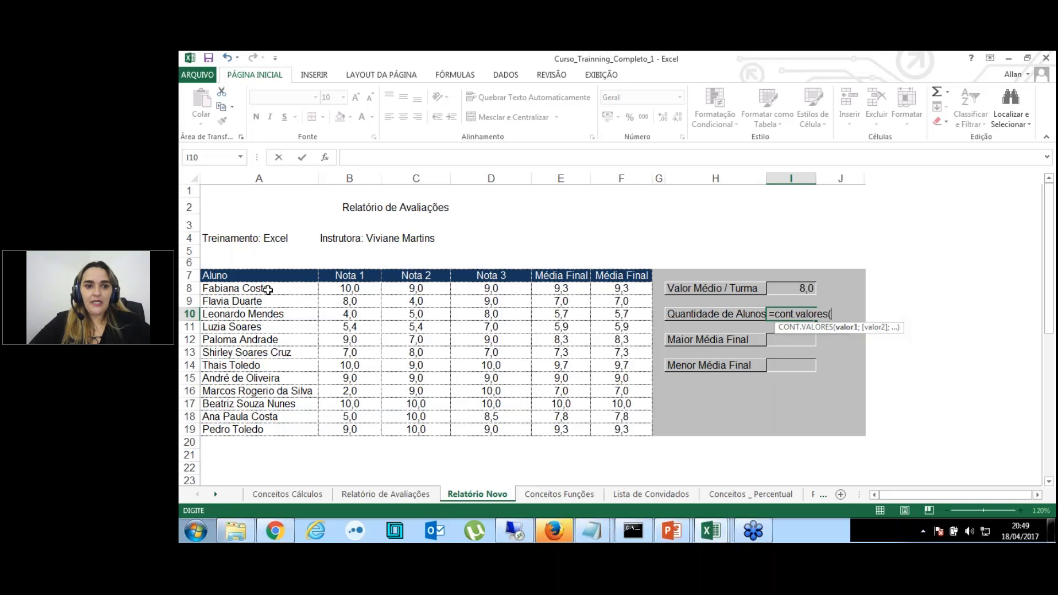
left_click(266, 288)
left_click_drag(268, 340, 263, 429)
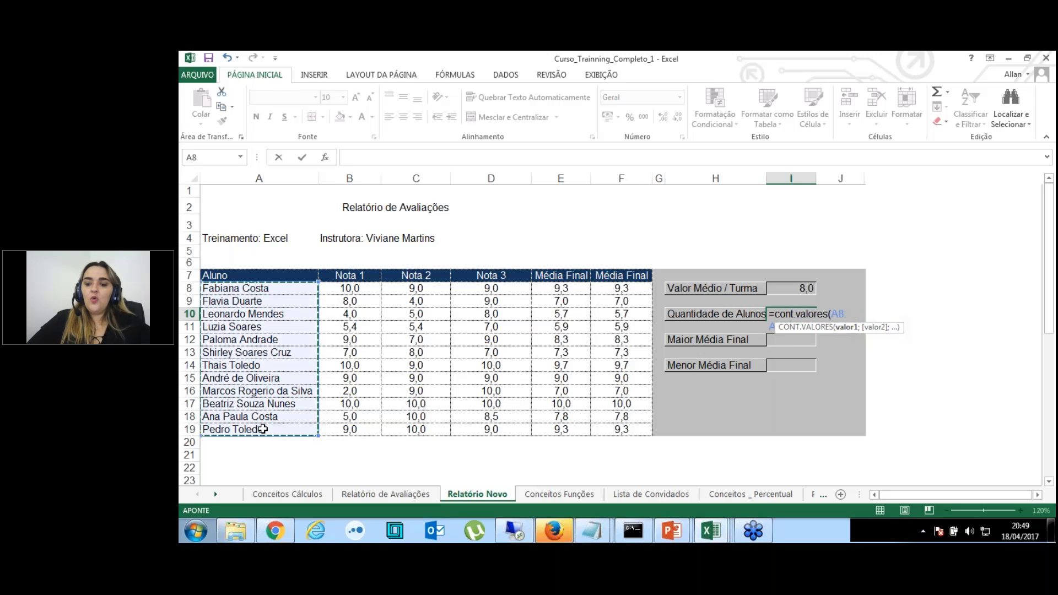
type(")")
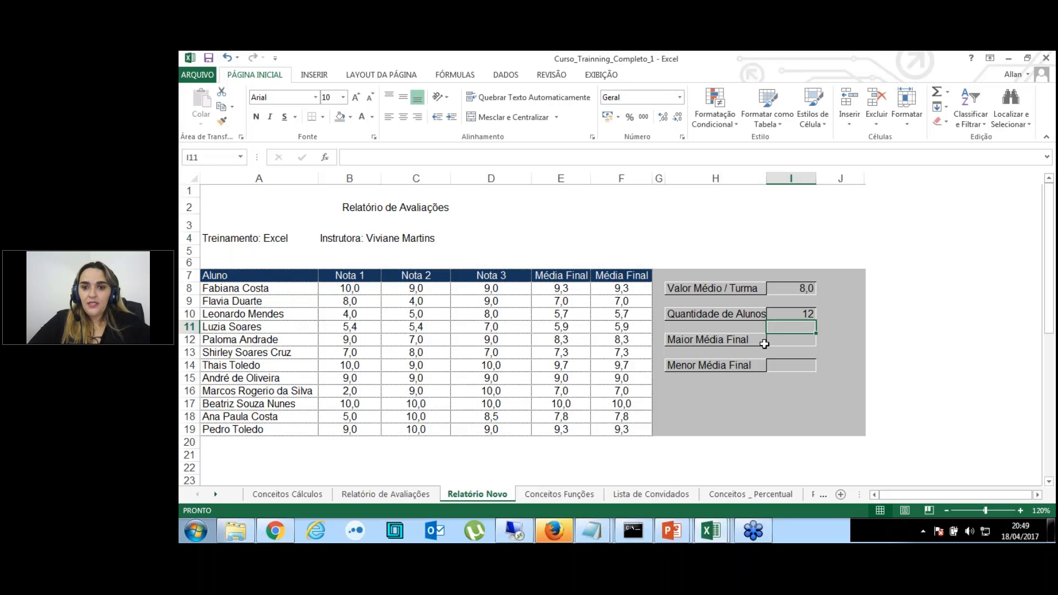
double_click(797, 314)
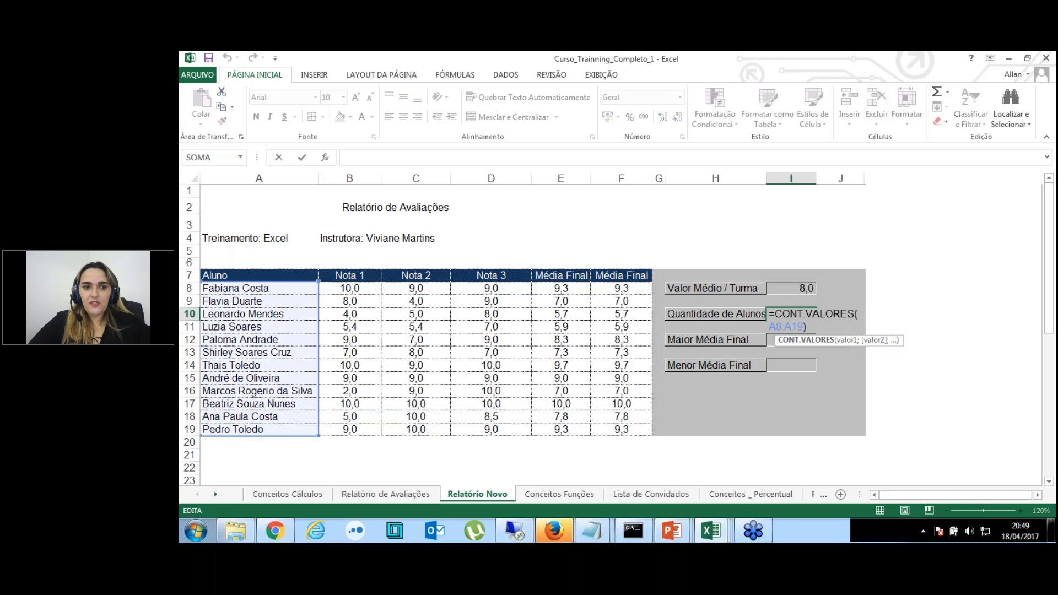
key("Return")
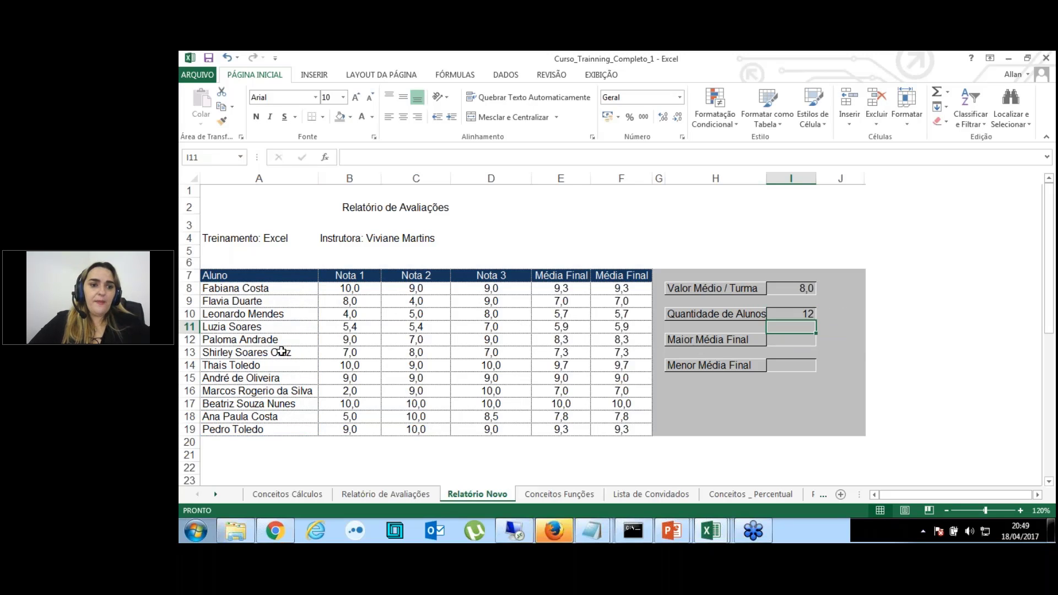
Test the student count by clearing the student name in A14, and undo the deletion.
left_click(261, 366)
key("Delete")
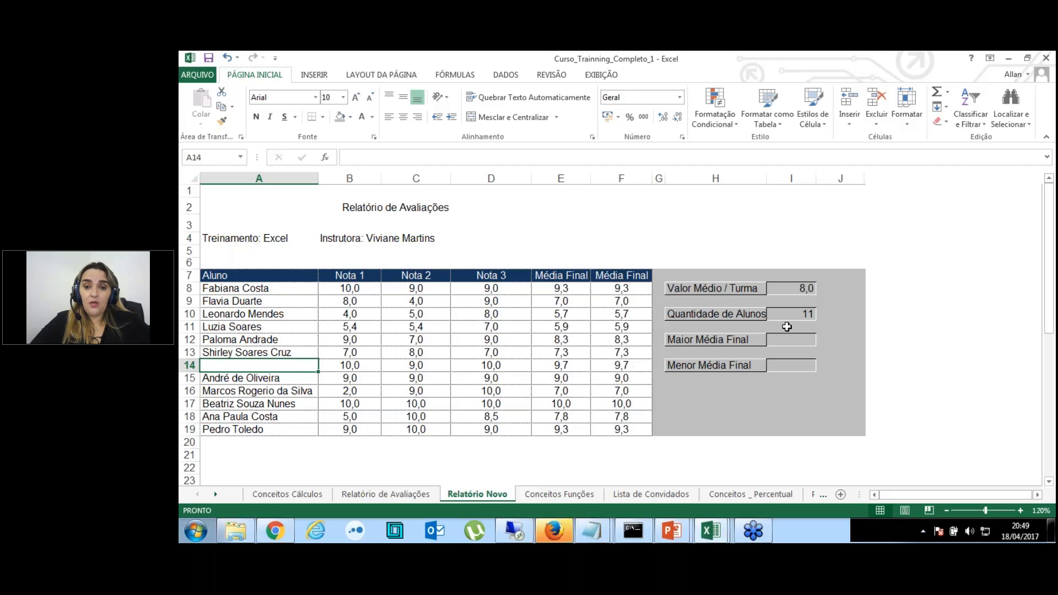
key("ctrl+z")
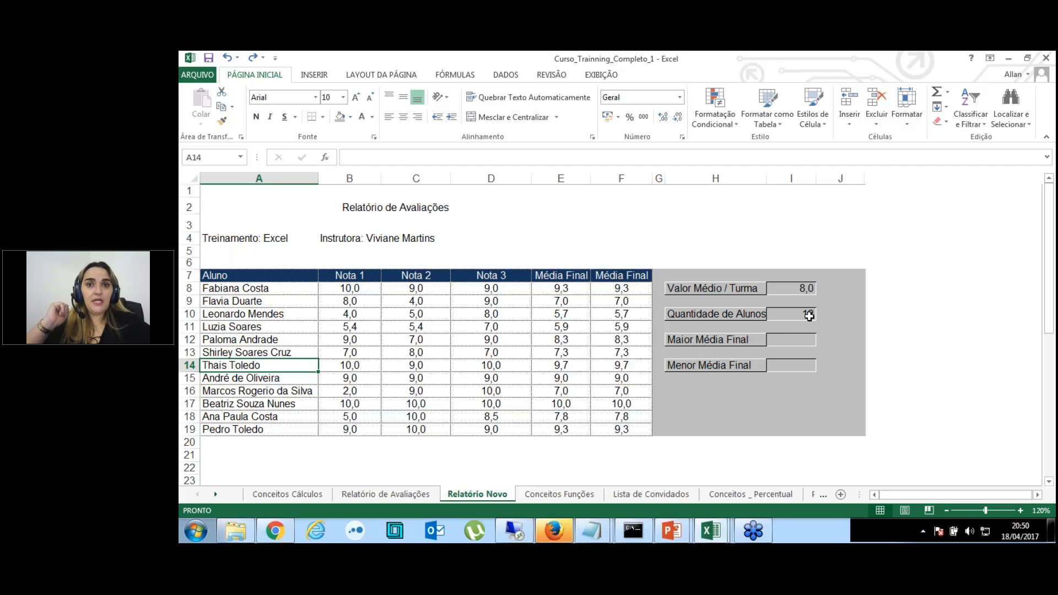
Calculate the highest final average in I12 with the formula =maximo(f8:f19), entering the range manually instead of selecting it.
left_click(790, 339)
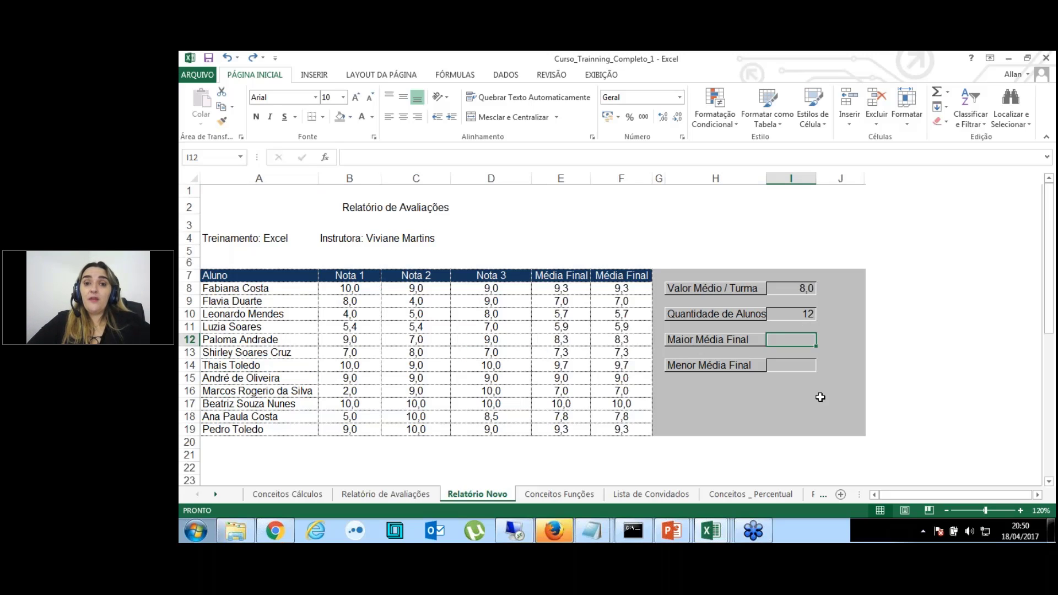
type("=m")
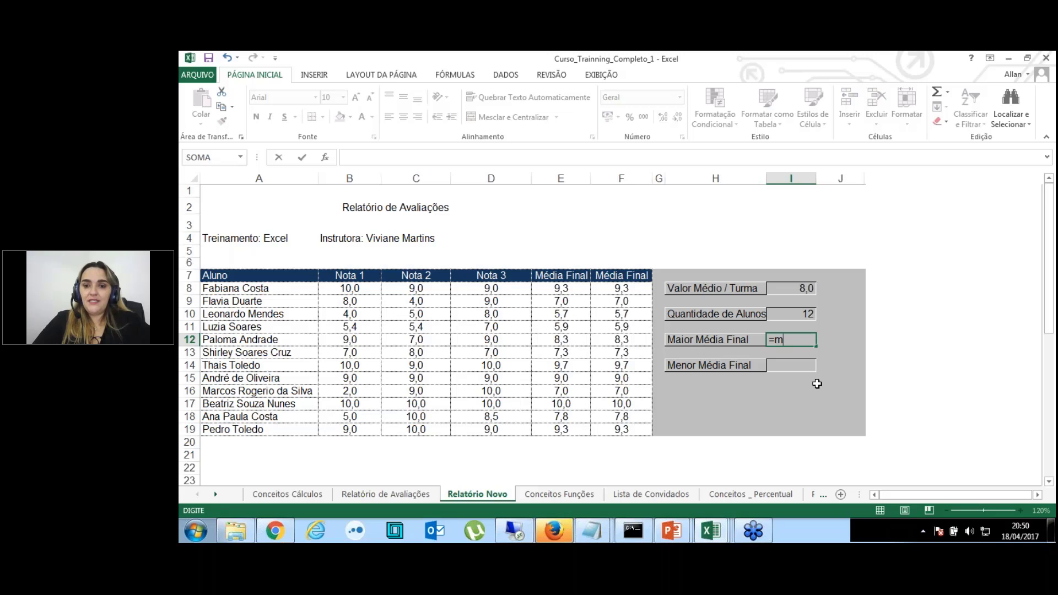
type("aximo(")
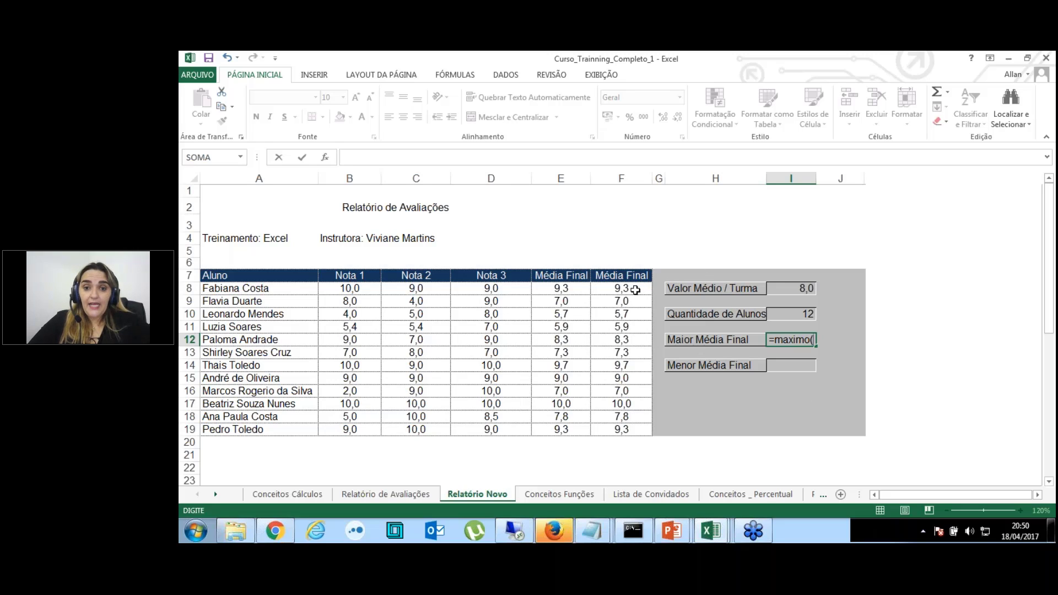
left_click_drag(635, 289, 628, 328)
left_click_drag(631, 374, 622, 433)
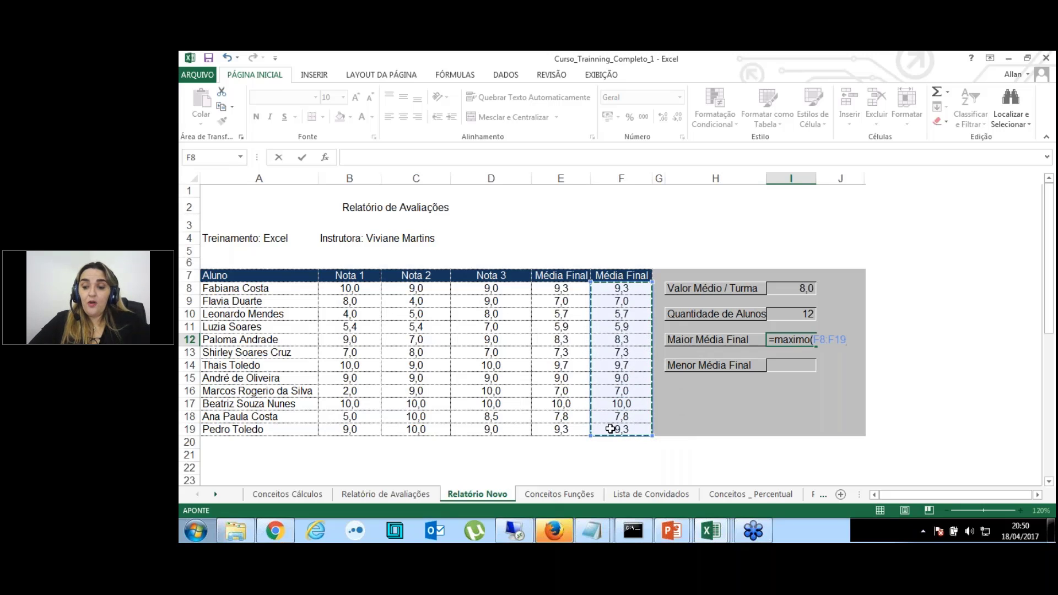
key("BackSpace")
key("BackSpace")
key("BackSpace")
key("BackSpace")
key("BackSpace")
key("BackSpace")
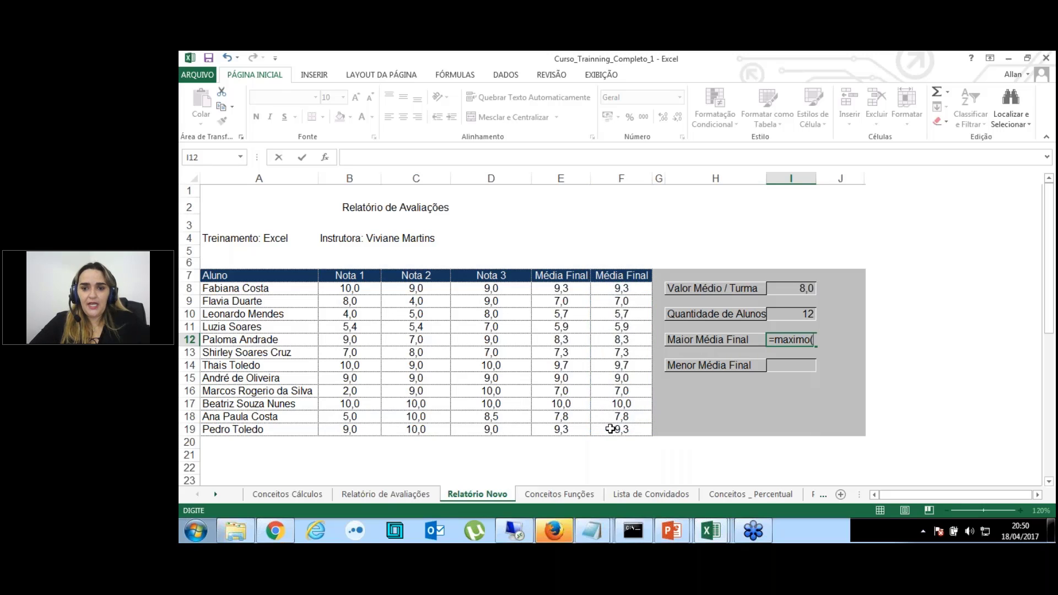
type("f8")
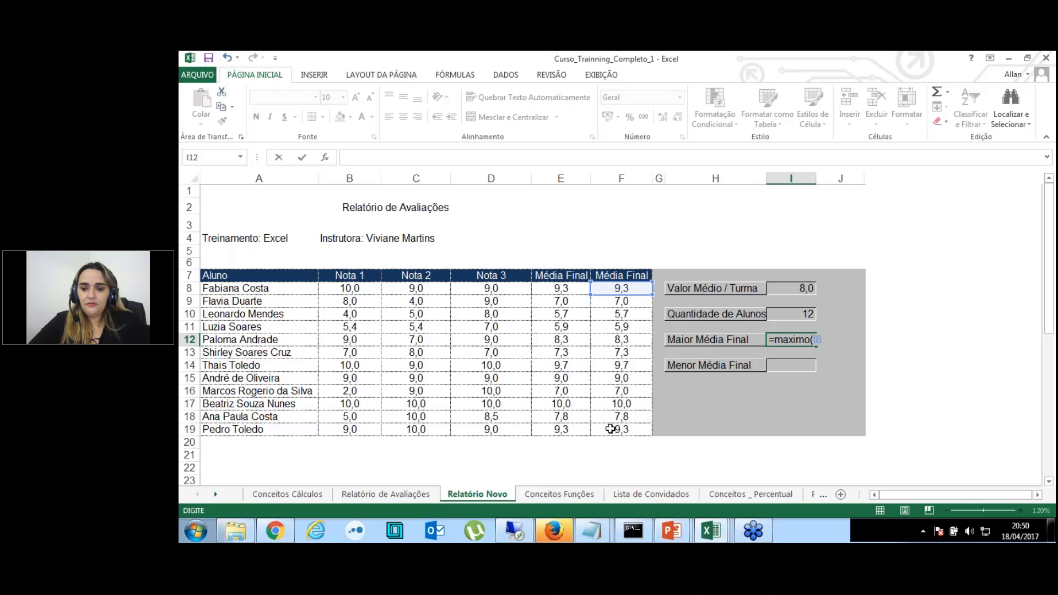
type(":f19")
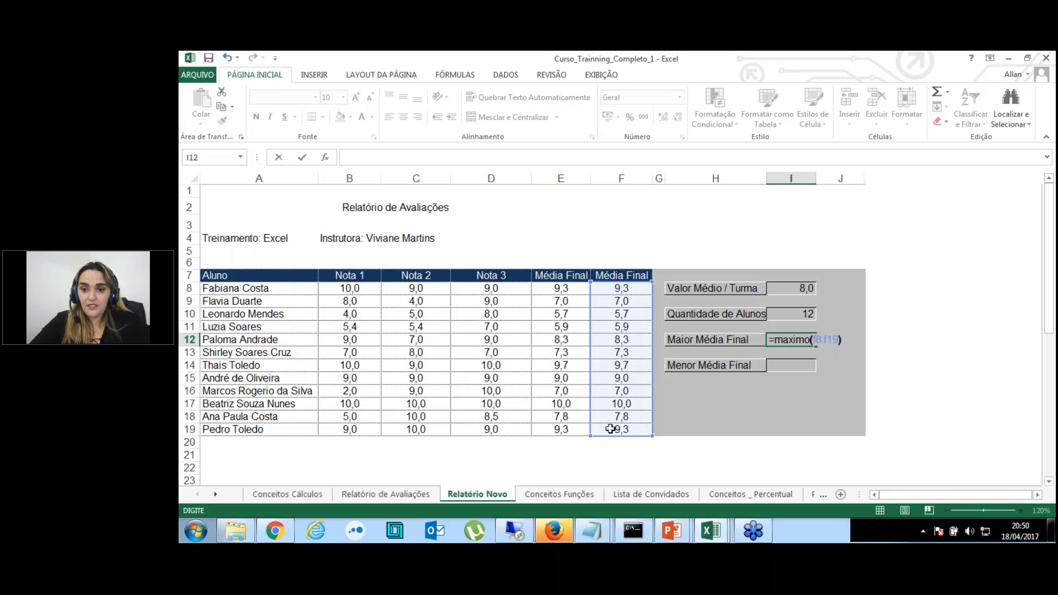
key("Return")
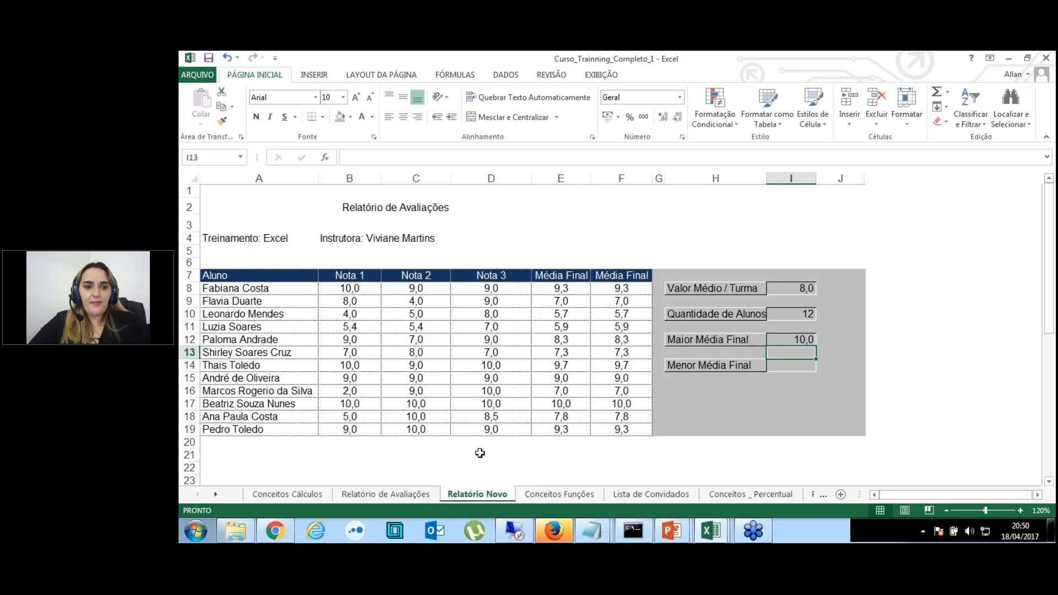
Calculate the lowest final average in I14 with the formula =minimo(F8:F19).
left_click(806, 366)
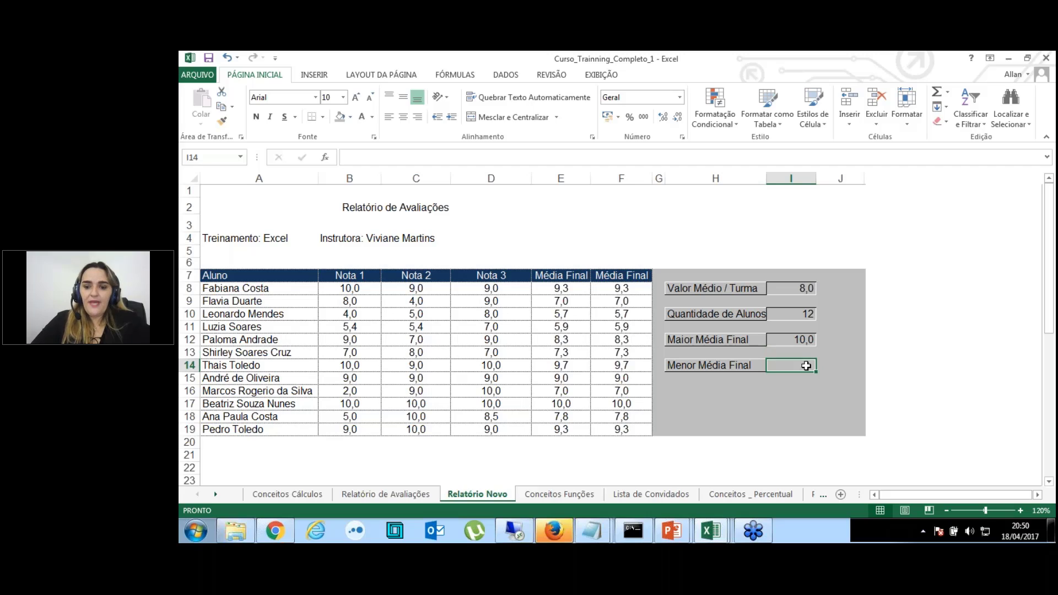
type("=minimo(")
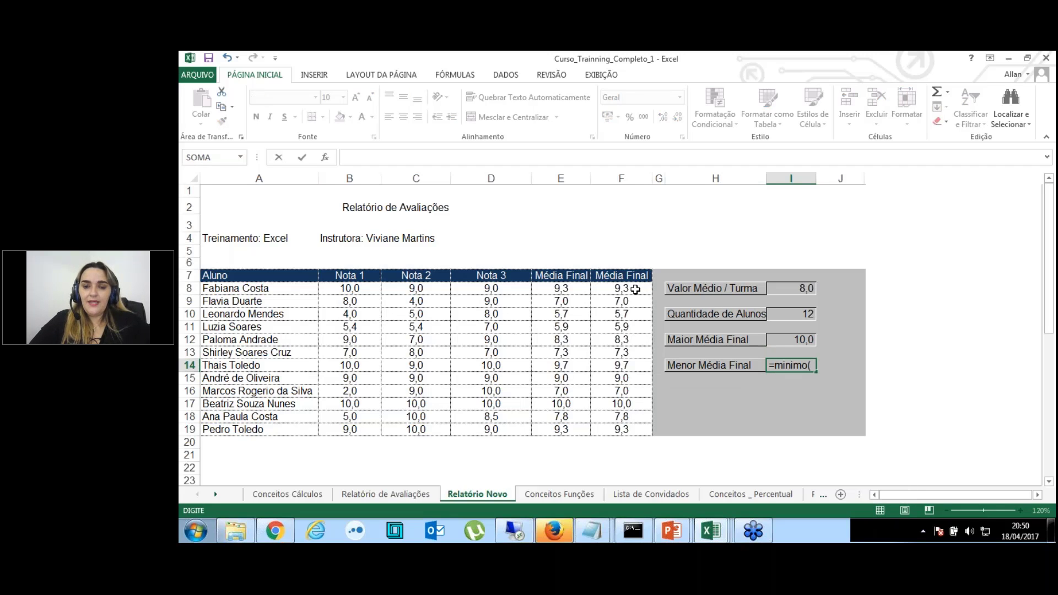
left_click_drag(635, 290, 621, 429)
type(")")
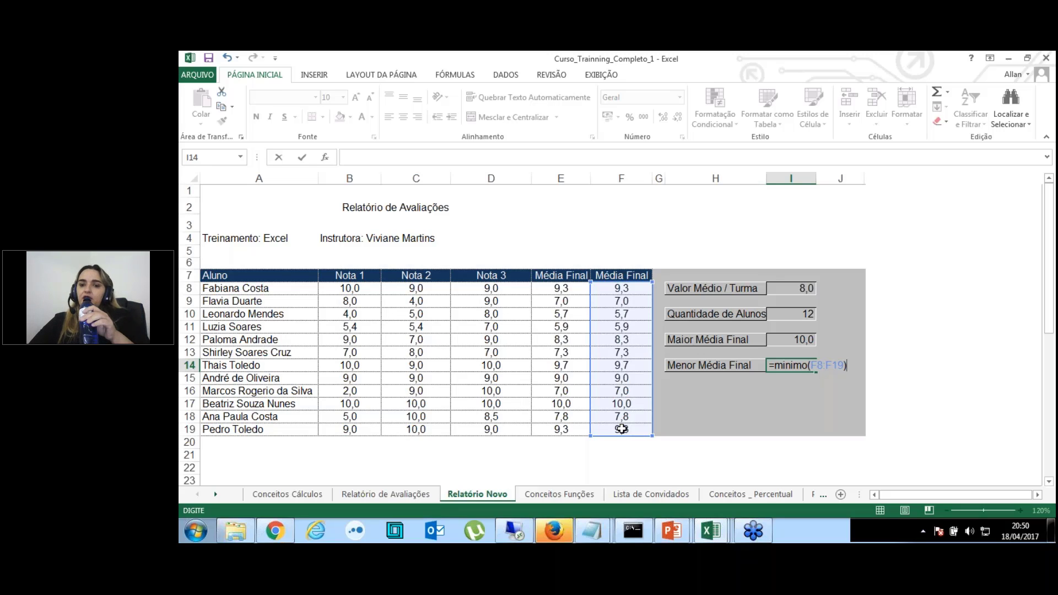
key("Return")
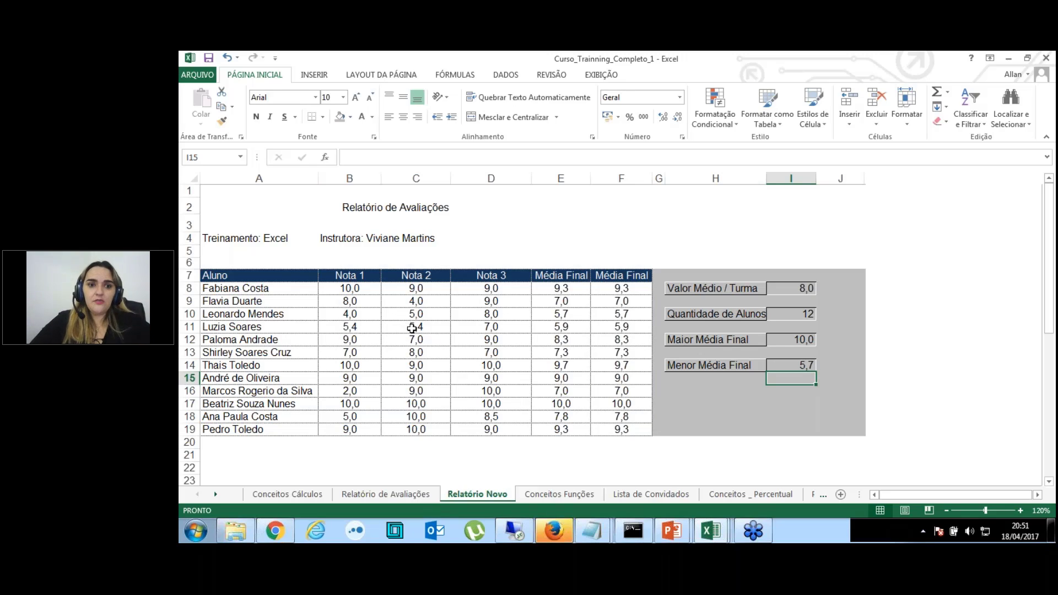
Change the first student's grades in row 8 to 2 for Nota 1, 0 for Nota 2 and 4 for Nota 3.
left_click(353, 289)
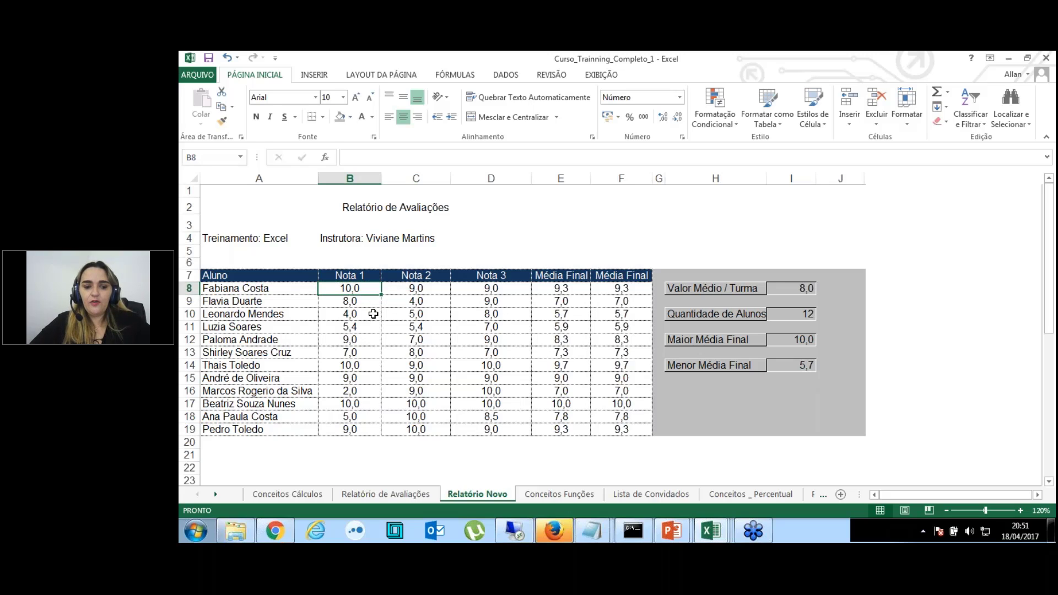
type("2")
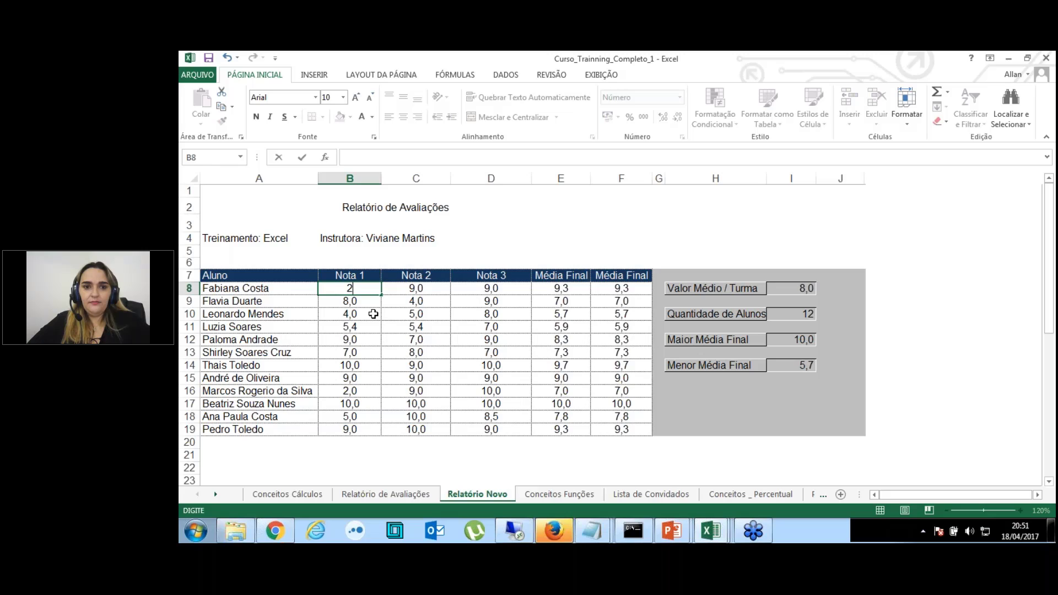
key("Tab")
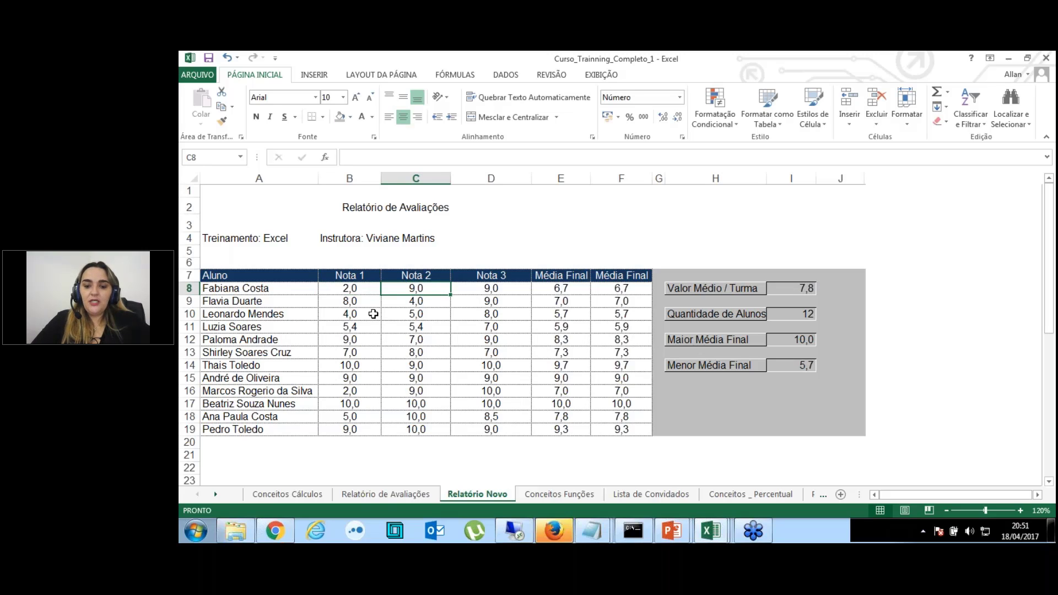
type("0")
key("Tab")
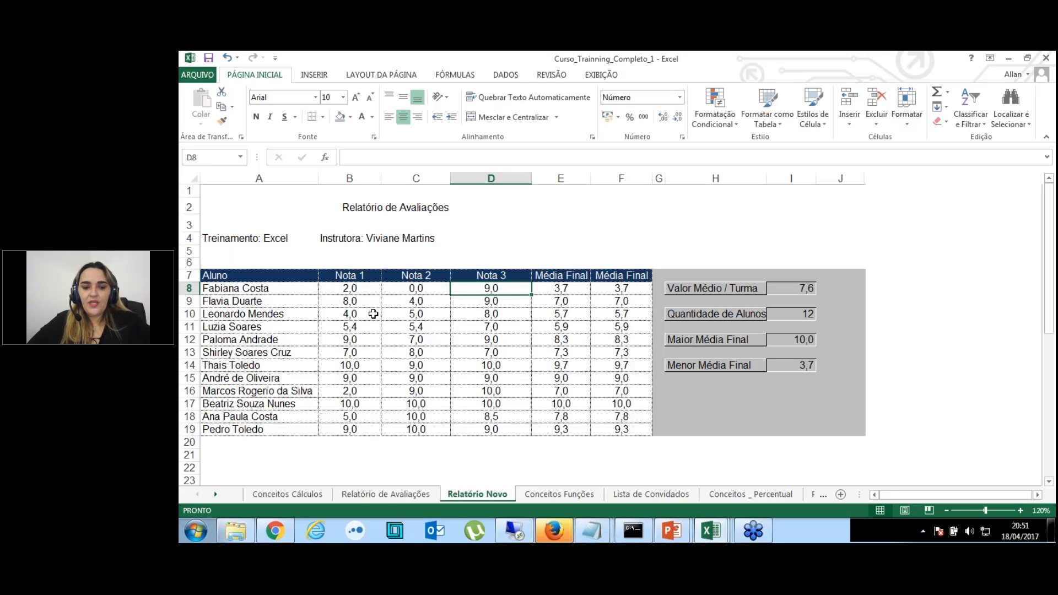
type("4")
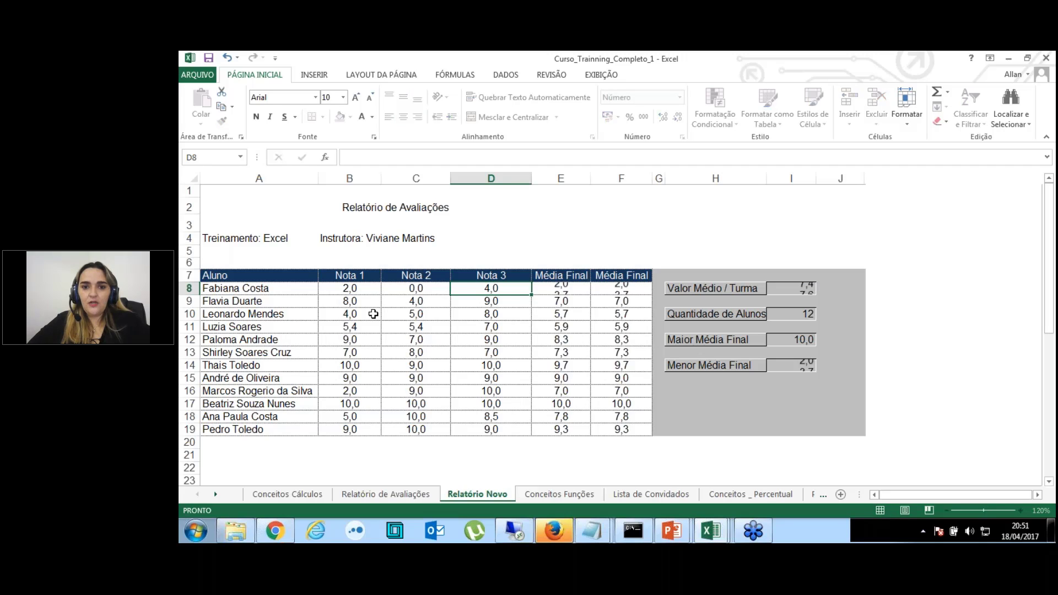
key("Tab")
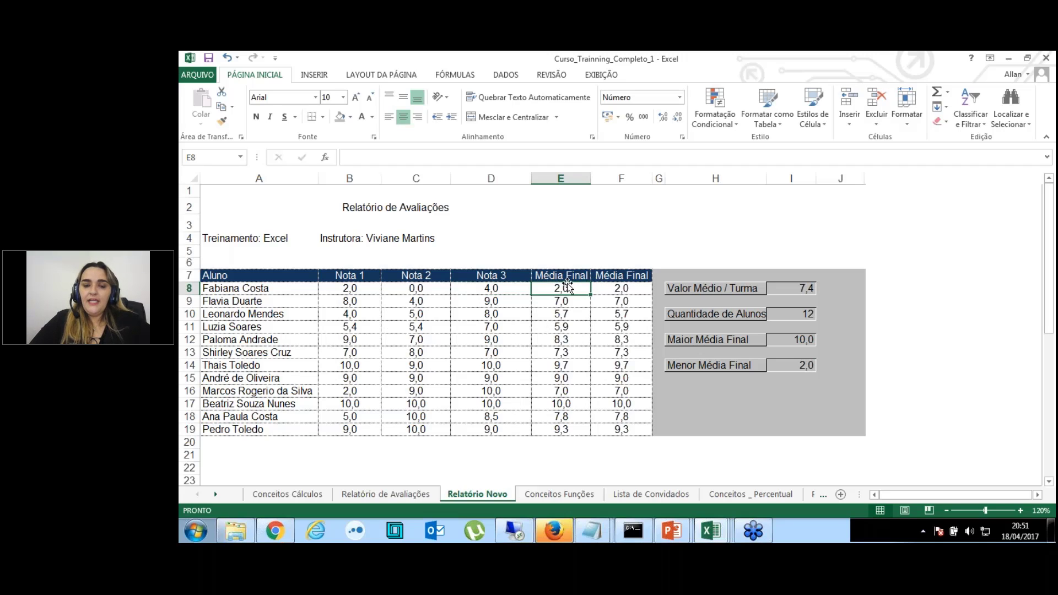